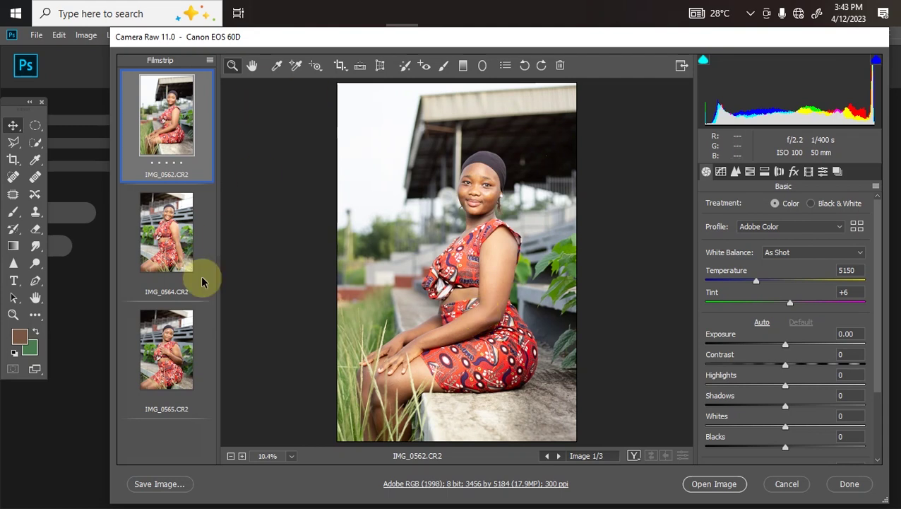
Preview IMG_0564.CR2 and IMG_0565.CR2, and return to IMG_0562.CR2 for editing.
click(150, 244)
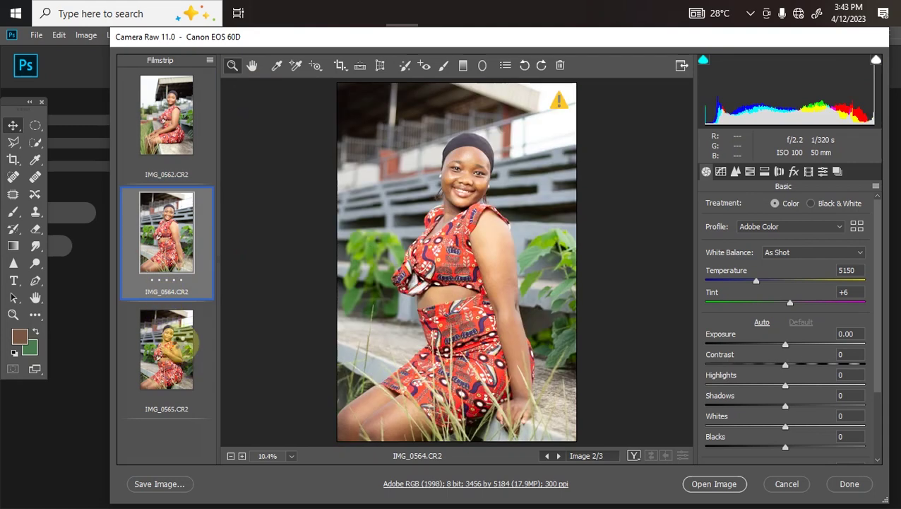
click(172, 352)
click(173, 226)
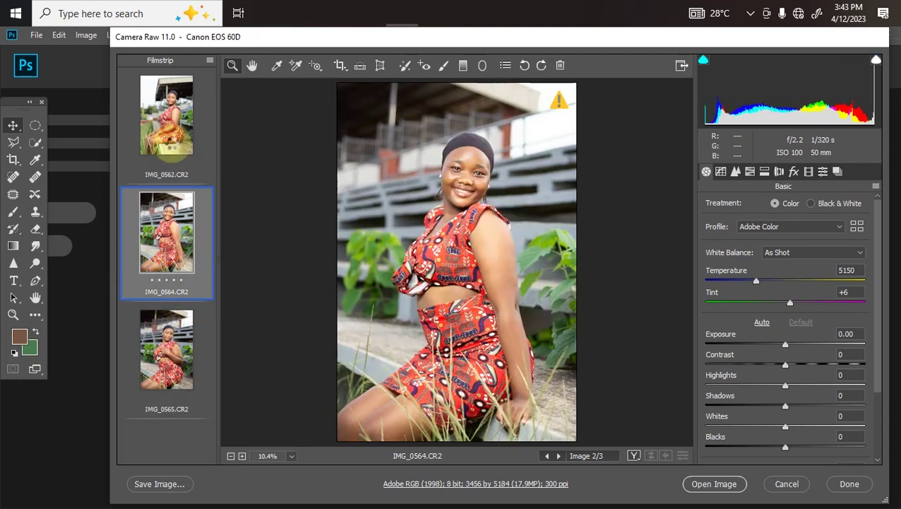
click(172, 138)
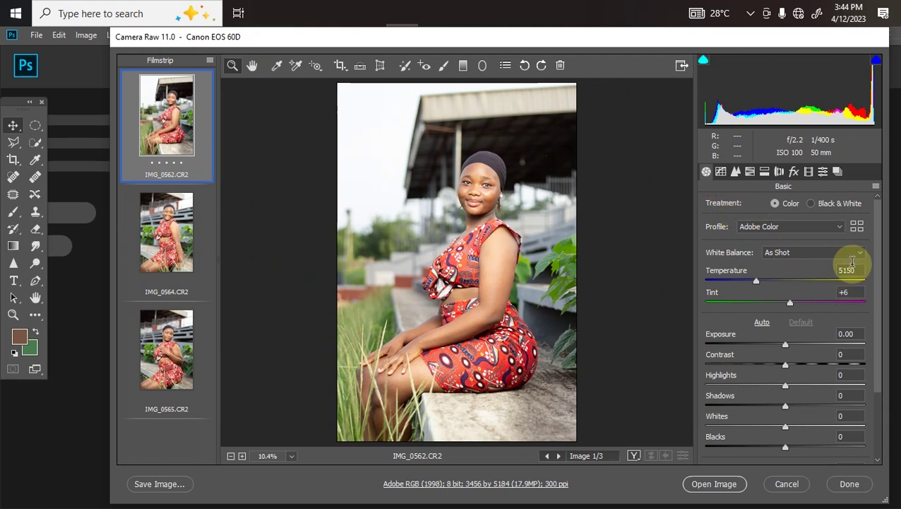
Adjust the basic tones of IMG_0562.CR2 with Highlights at -75, Whites at -74 and Contrast at +11.
click(877, 306)
drag(876, 305, 869, 338)
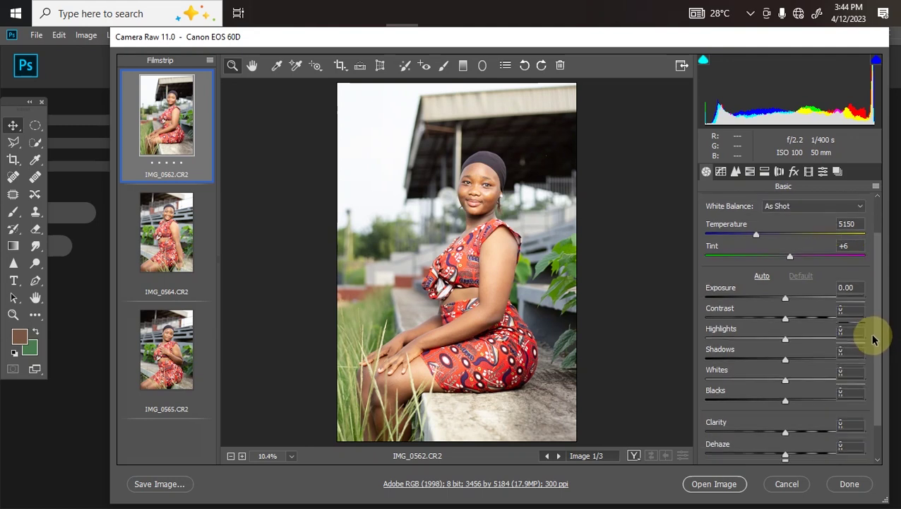
drag(785, 336, 725, 340)
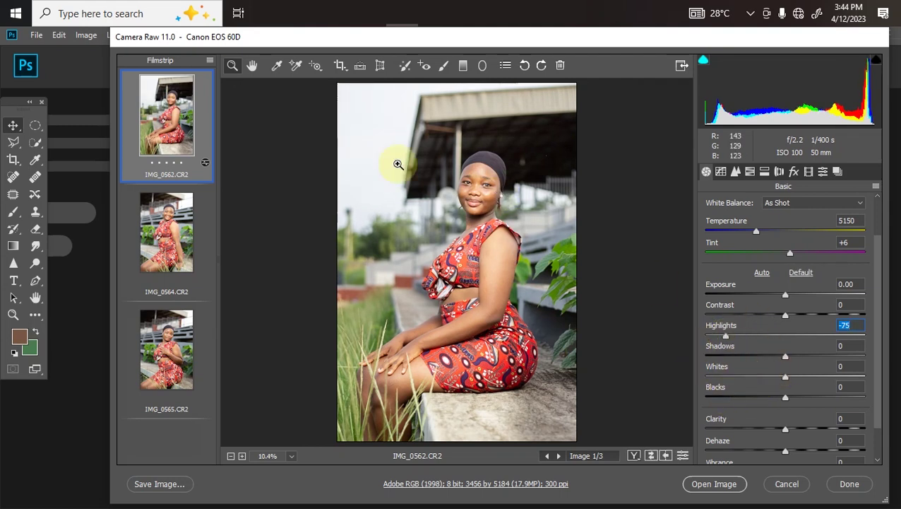
drag(785, 375, 726, 378)
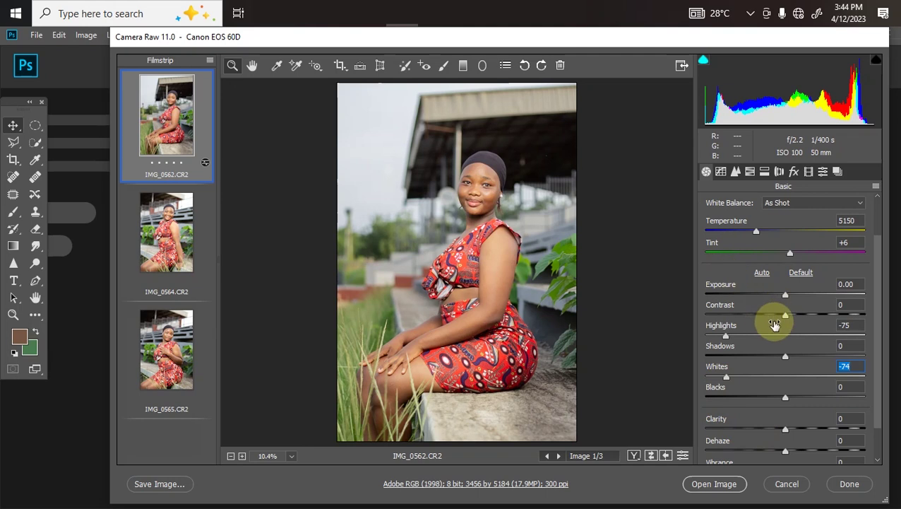
drag(785, 316, 794, 316)
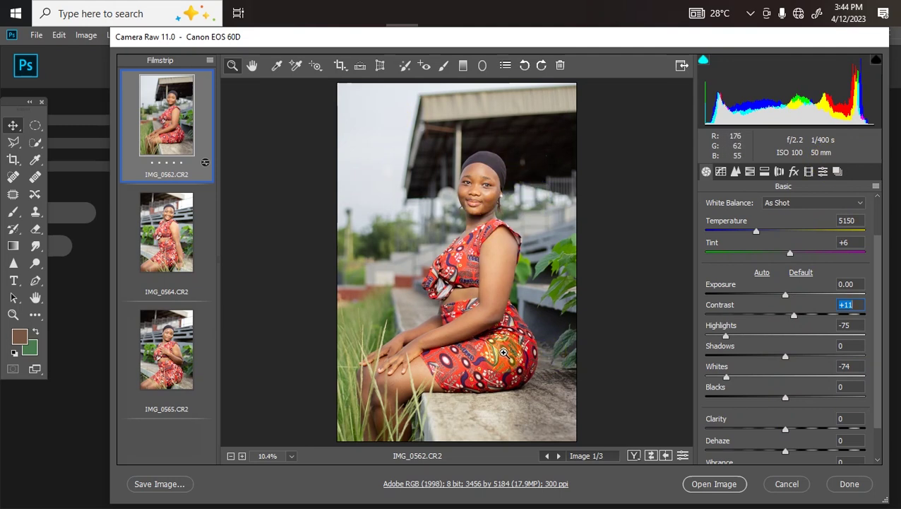
Compare the adjusted photo with its original look by switching the tonal changes off and on.
key(ctrl+alt+u)
key(ctrl+z)
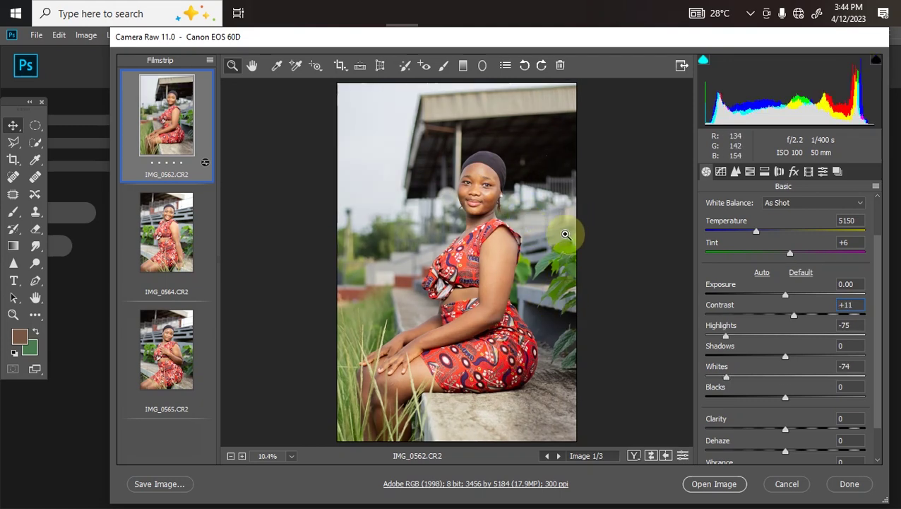
key(ctrl+z)
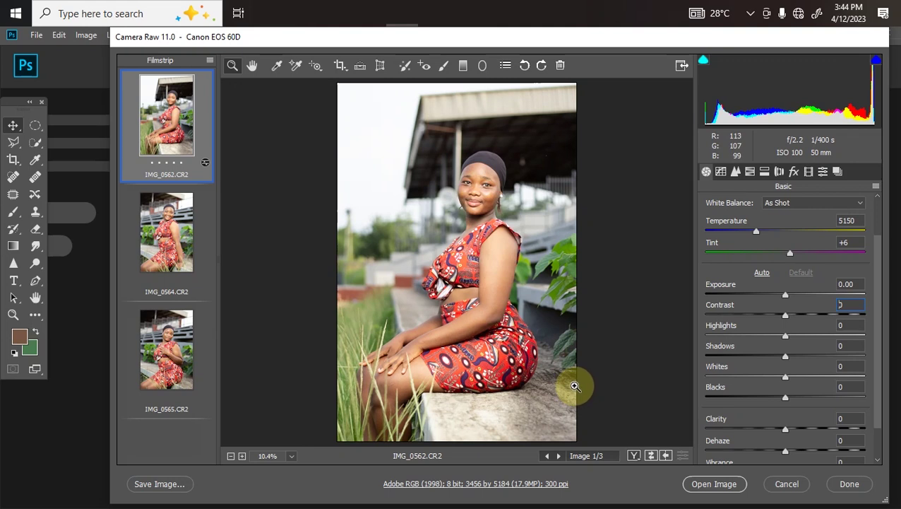
key(ctrl+z)
key(ctrl+z)
key(ctrl+z)
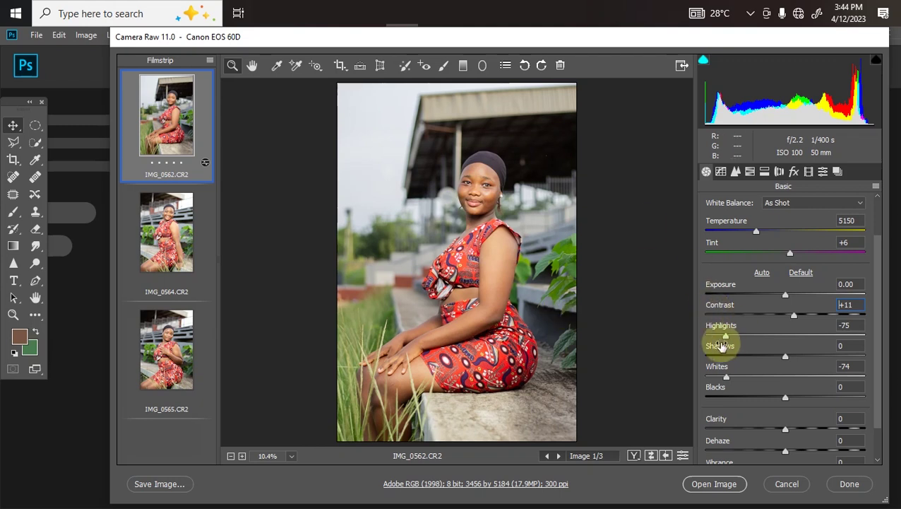
Set Highlights to -88, Whites to -89 and Shadows to -18, and compare the result with the unedited photo.
drag(725, 340, 716, 341)
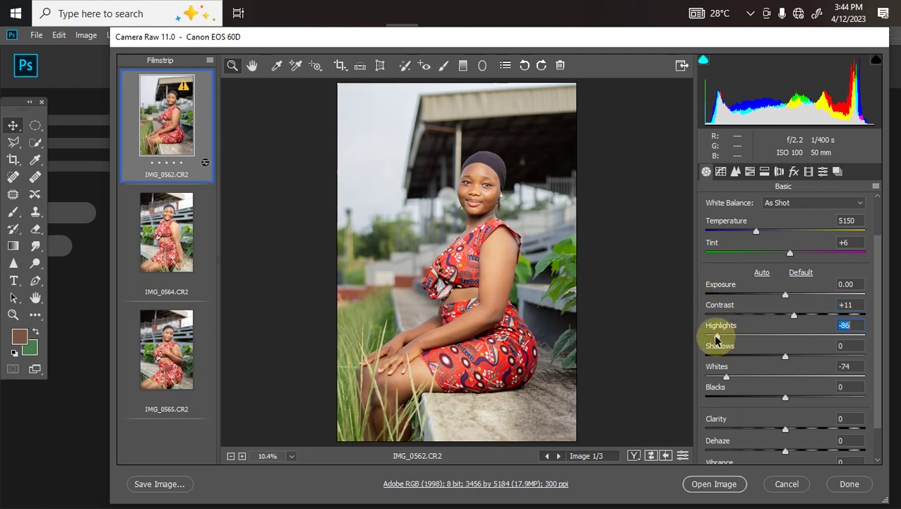
drag(725, 377, 714, 373)
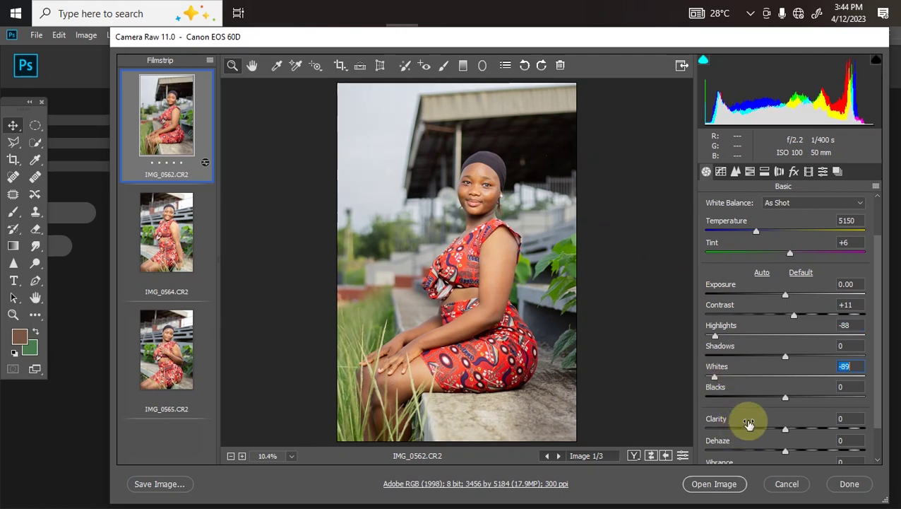
click(783, 358)
drag(782, 359, 770, 357)
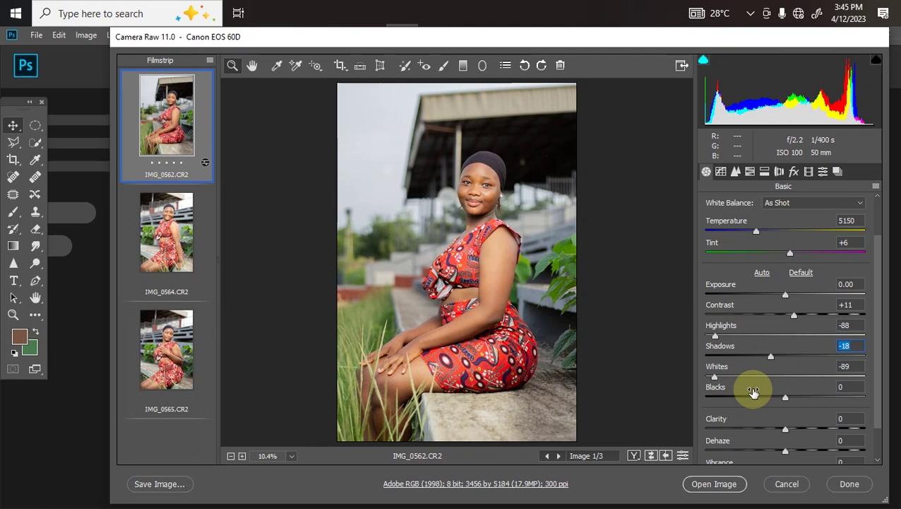
key(p)
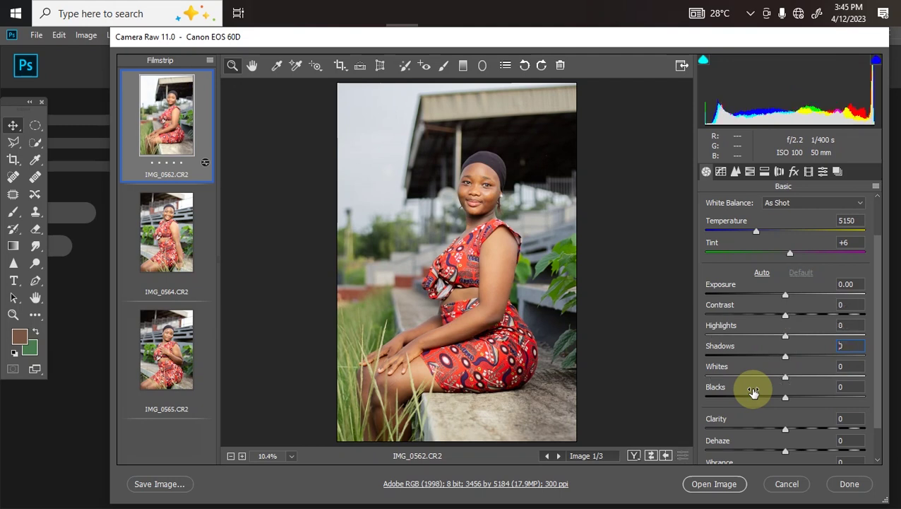
key(p)
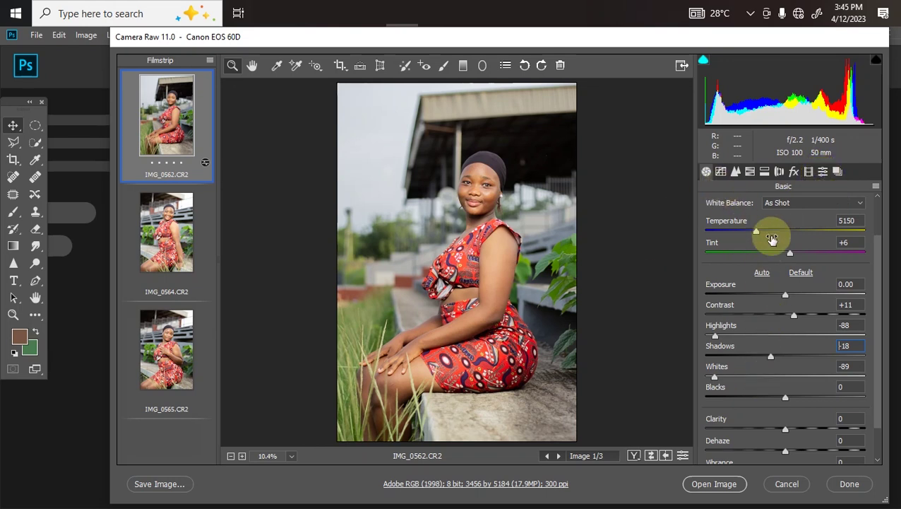
Set the Oranges saturation in the HSL adjustments to +20, testing the +100 extreme first.
click(750, 172)
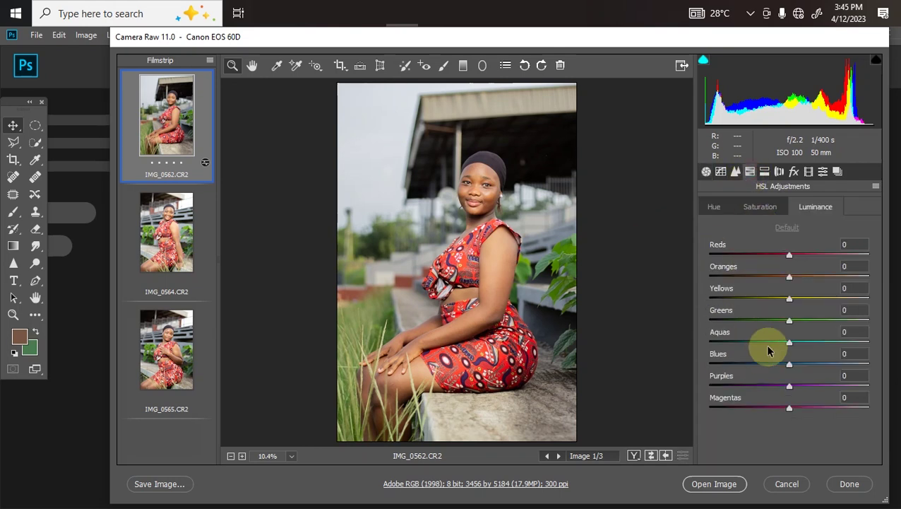
click(760, 204)
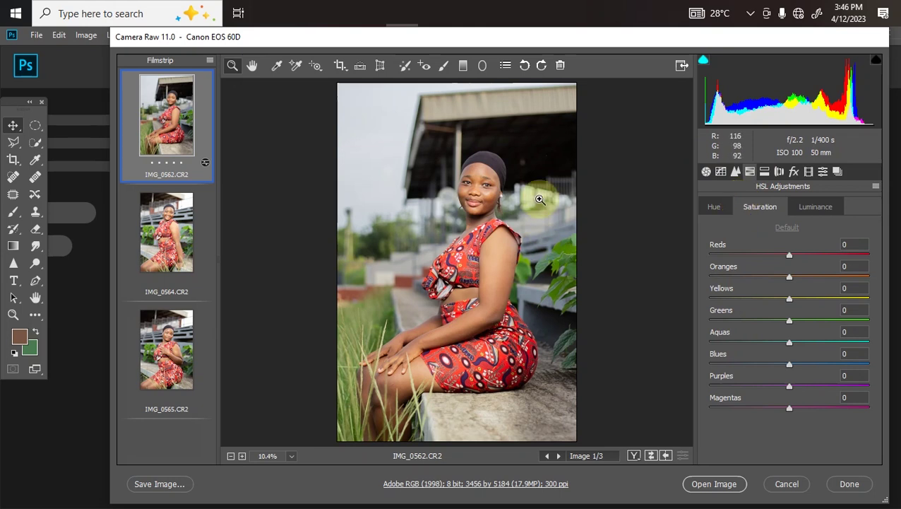
click(747, 211)
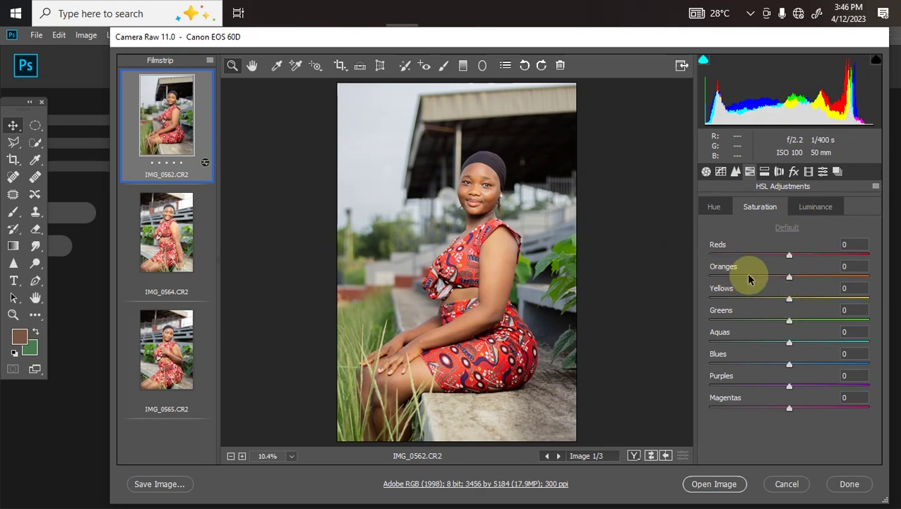
click(790, 277)
drag(802, 279, 870, 274)
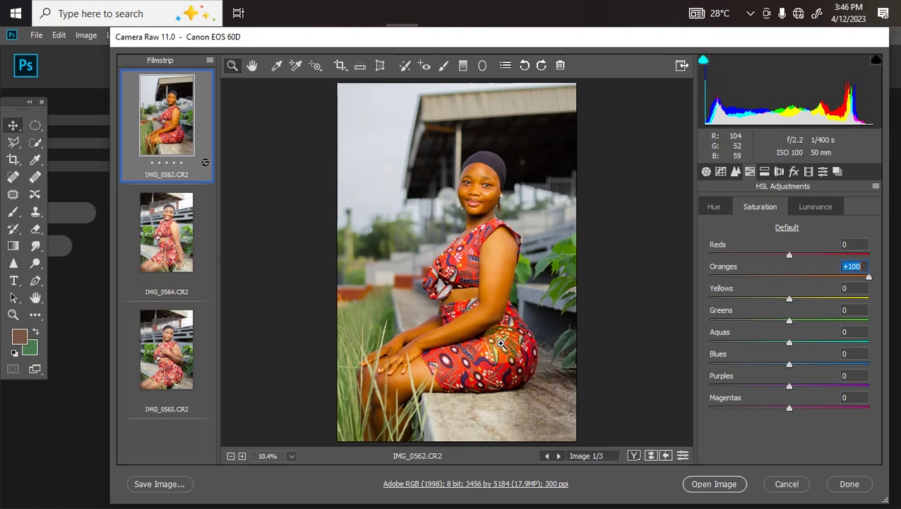
drag(867, 276, 805, 276)
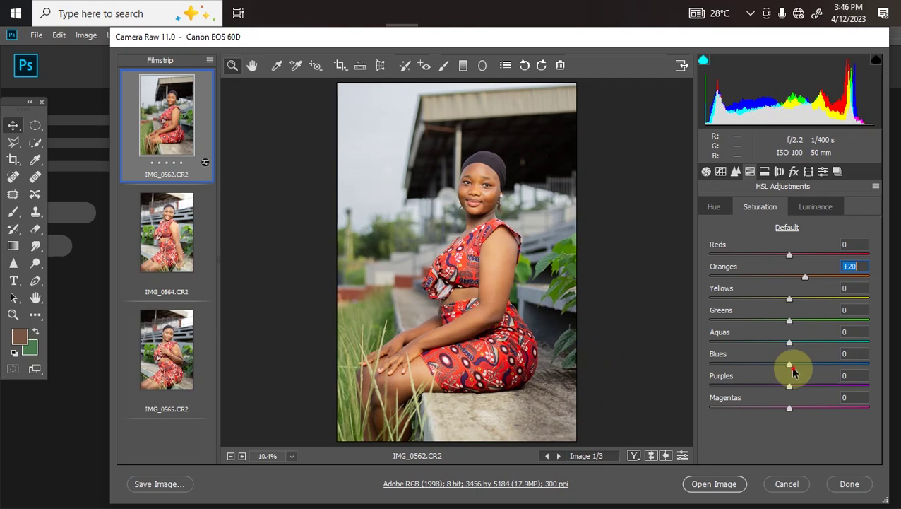
Set the saturation of Blues to +73, Aquas to +69 and Greens to +38.
drag(800, 366, 849, 365)
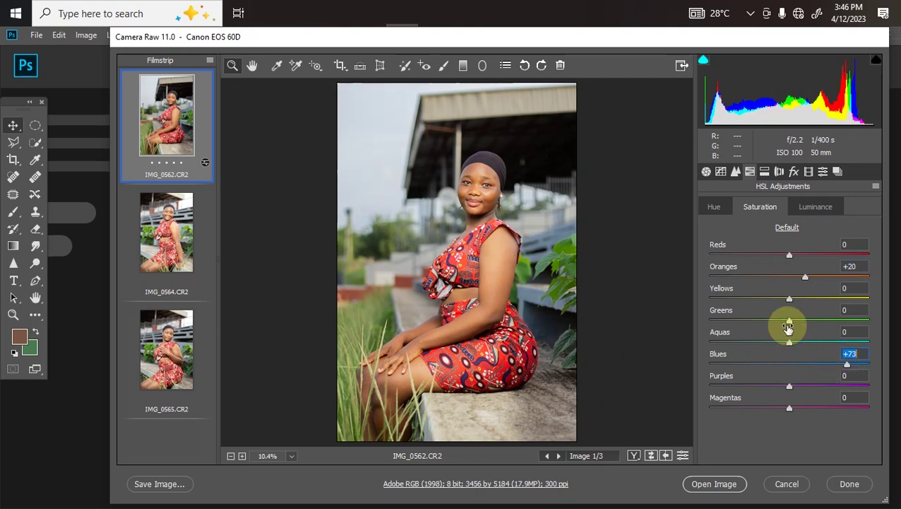
drag(791, 344, 842, 342)
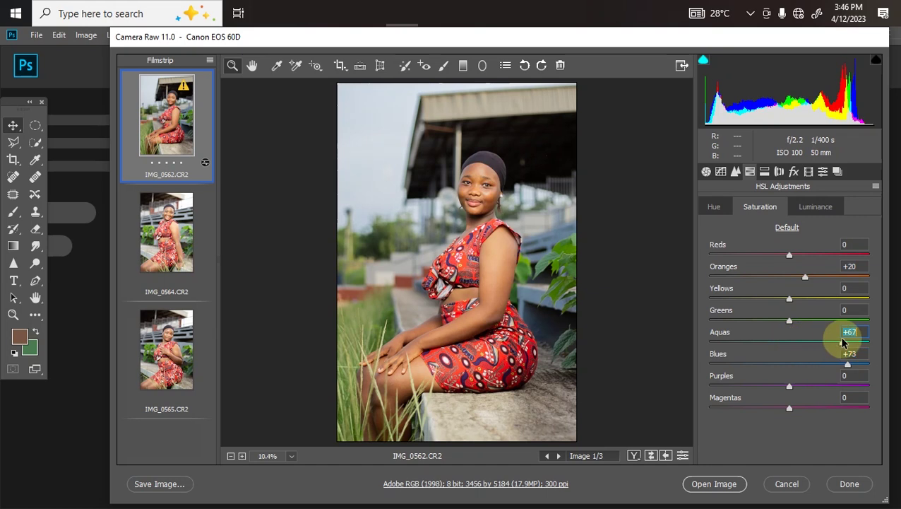
drag(789, 320, 685, 321)
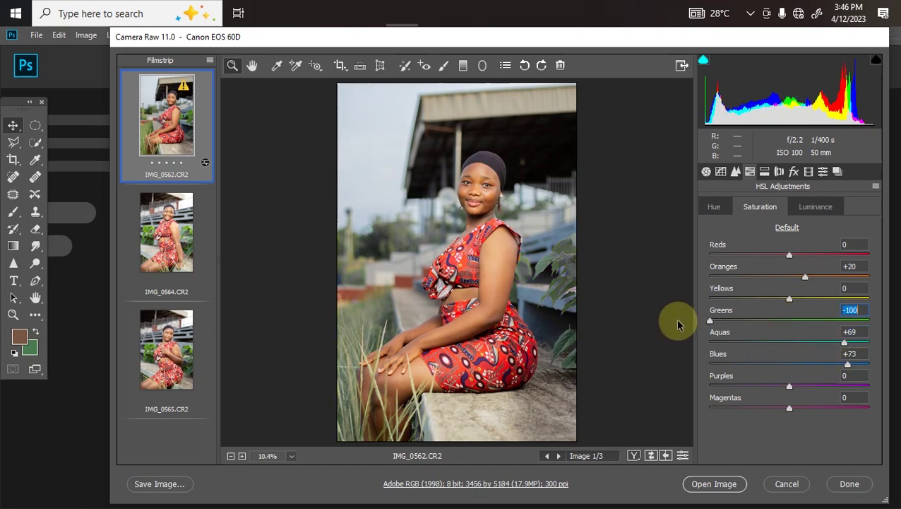
drag(678, 325, 816, 325)
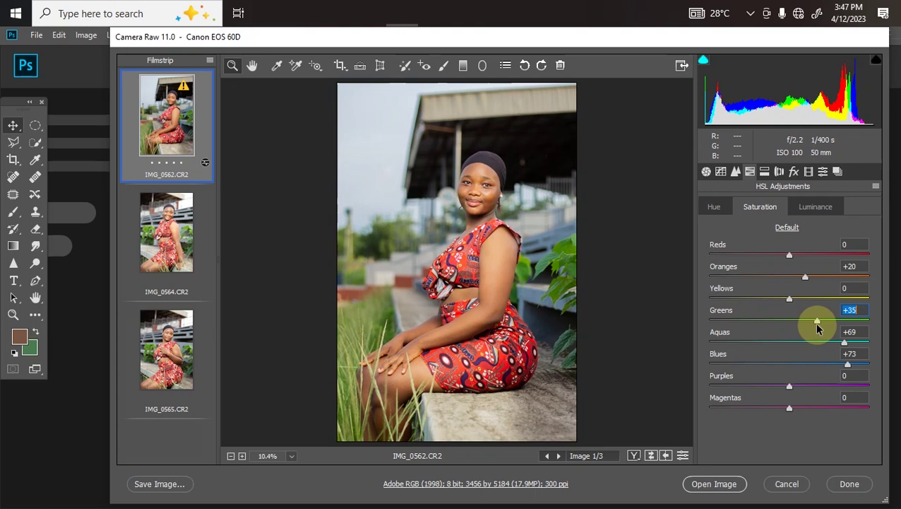
drag(818, 328, 820, 329)
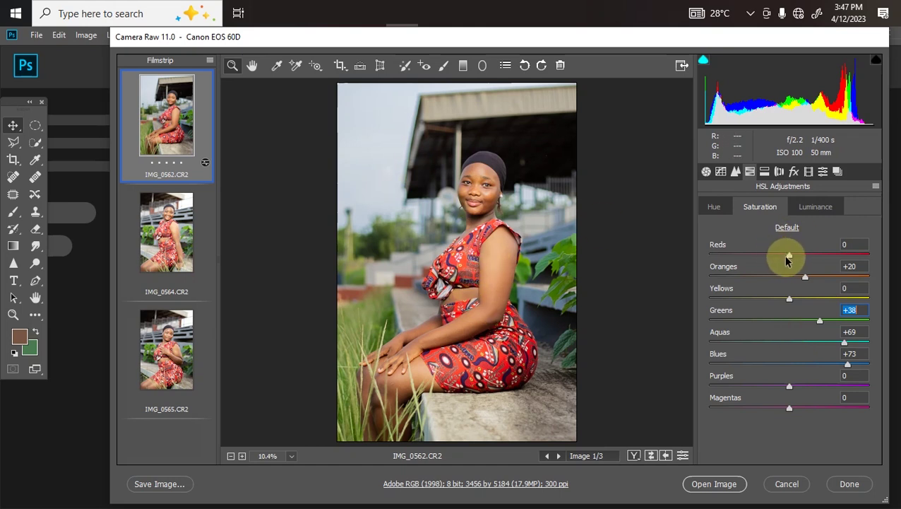
Test the Reds saturation at +100, inspect the lips and skin up close, and set Reds to +69.
drag(789, 255, 881, 262)
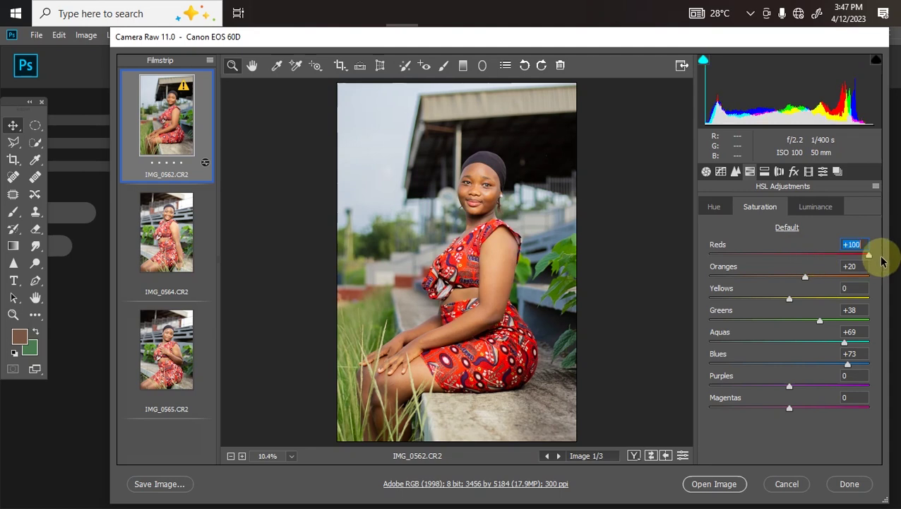
drag(459, 191, 489, 213)
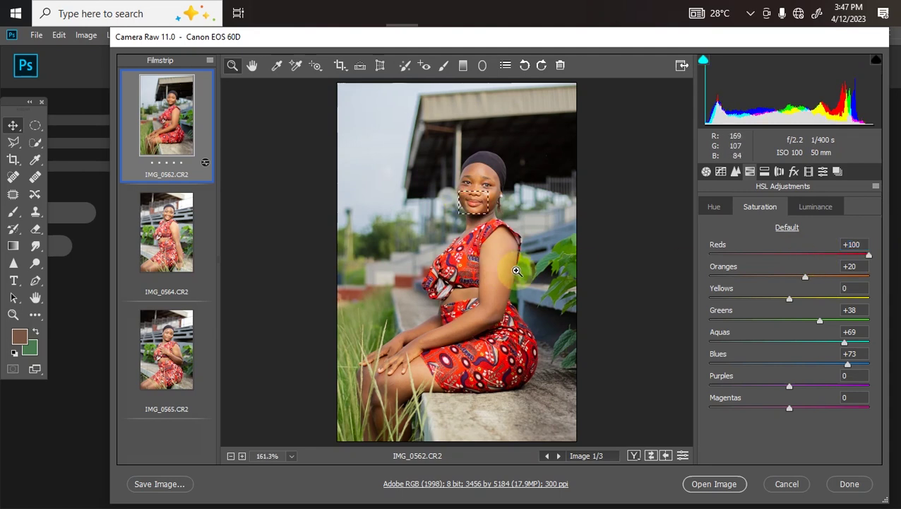
drag(829, 257, 875, 237)
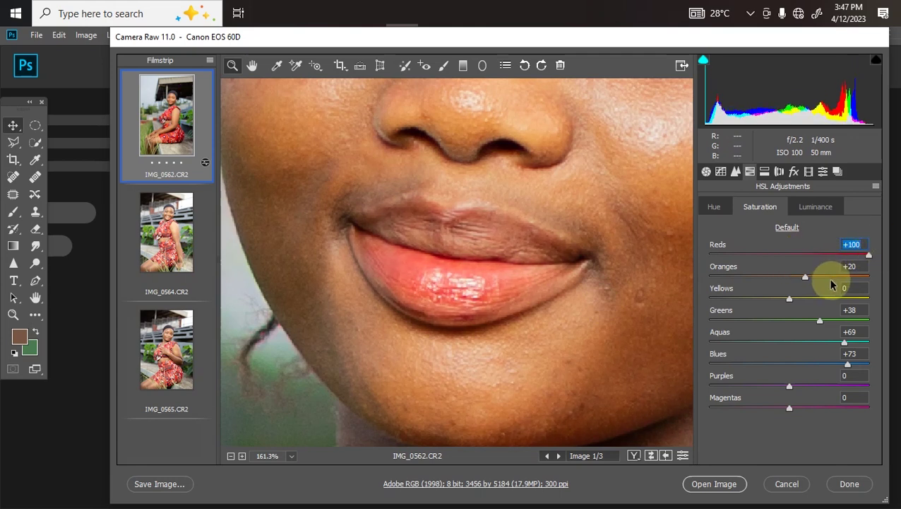
key(Return)
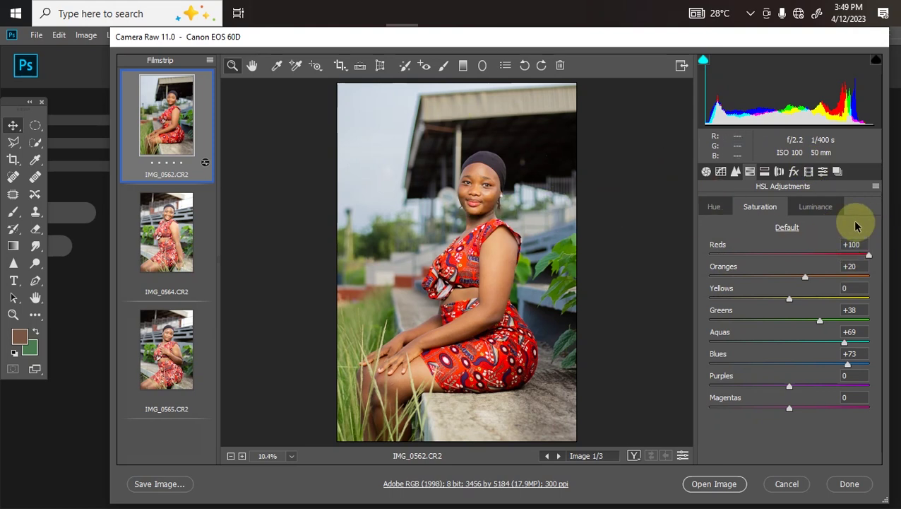
drag(868, 255, 845, 256)
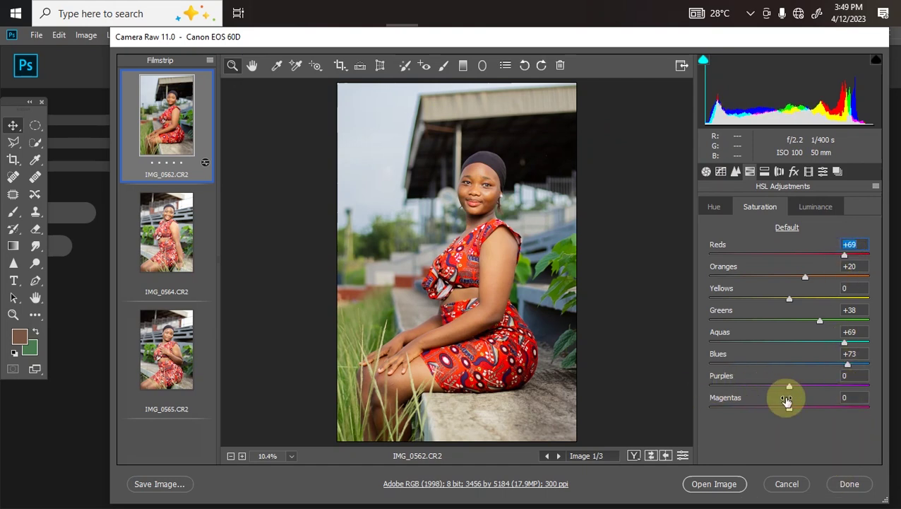
Set the Purples saturation to +58 and Magentas to +50, and compare the photo with and without these changes.
drag(790, 387, 836, 401)
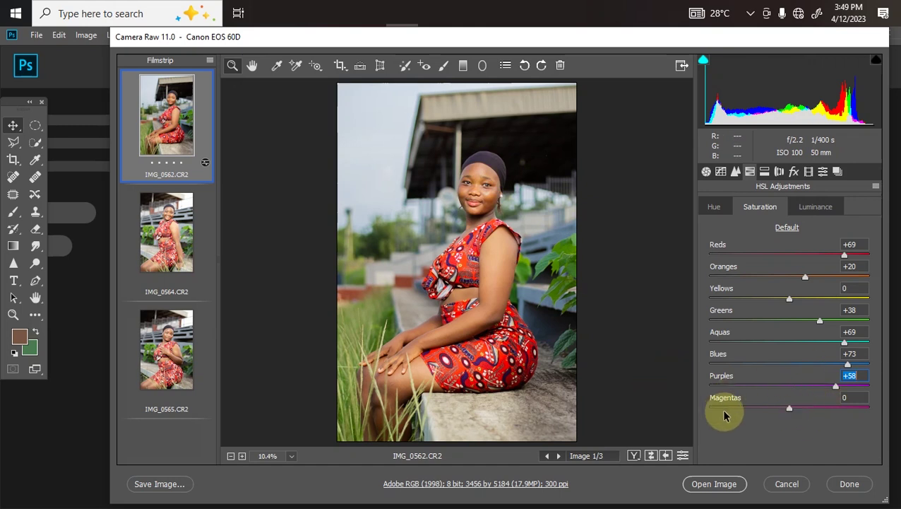
drag(792, 402, 831, 423)
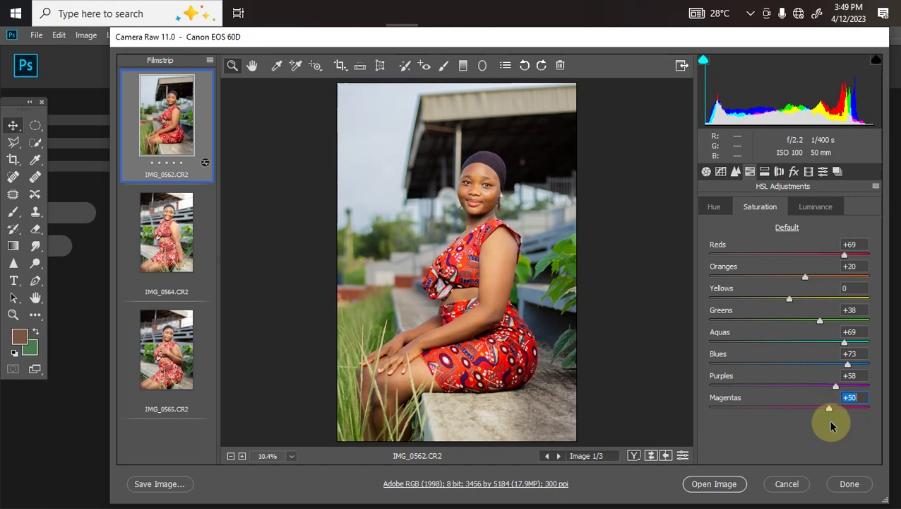
text(0)
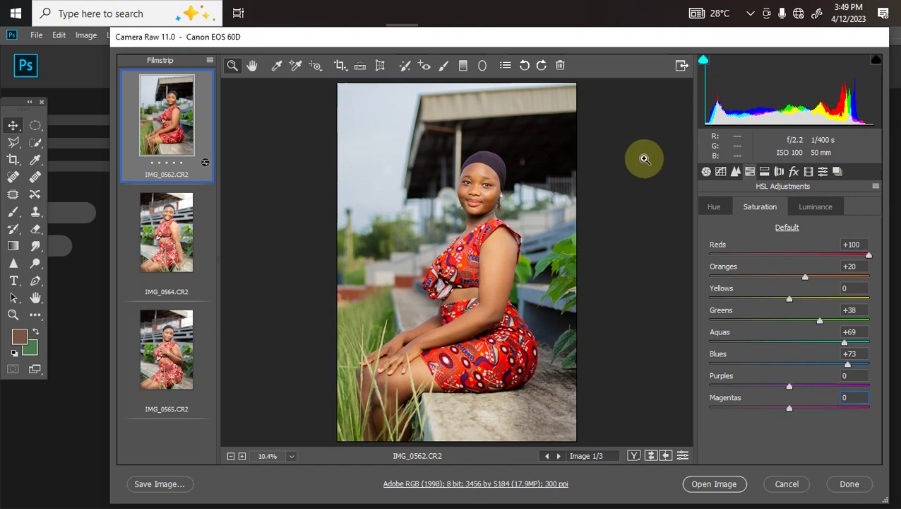
key(ctrl+z)
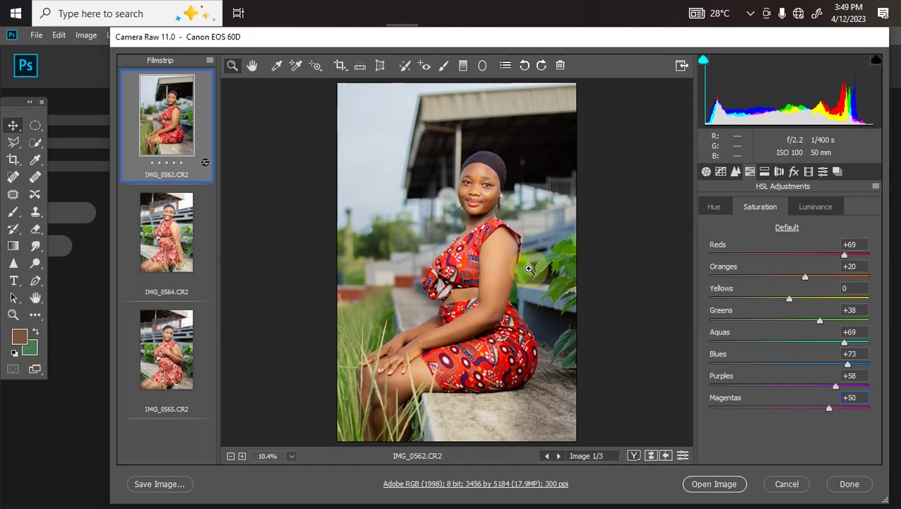
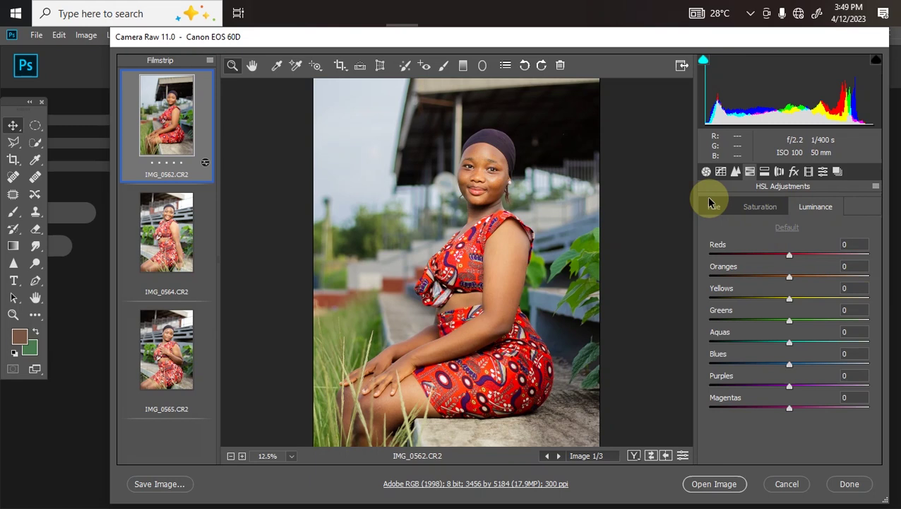
Set the HSL luminance of Oranges to -4, Yellows to -3, Greens to -26, Aquas to -37 and Blues to -36, testing Oranges at -52.
click(757, 210)
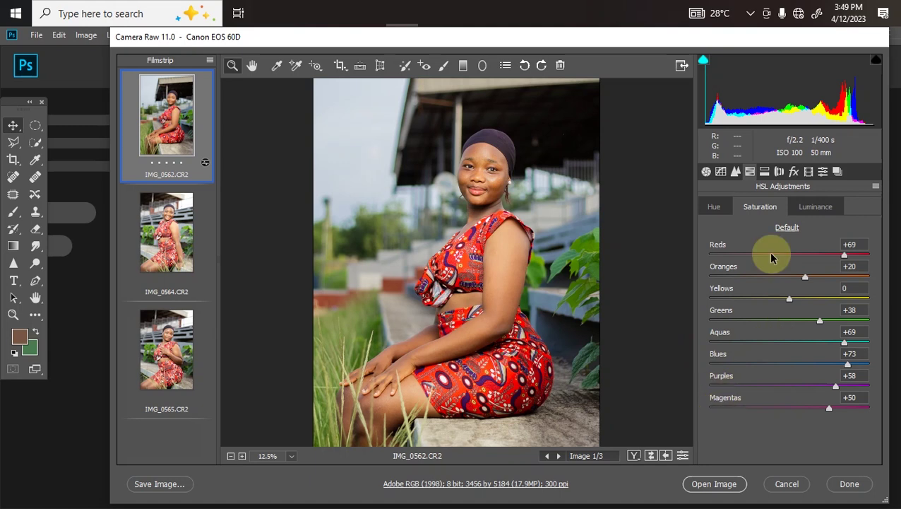
click(813, 210)
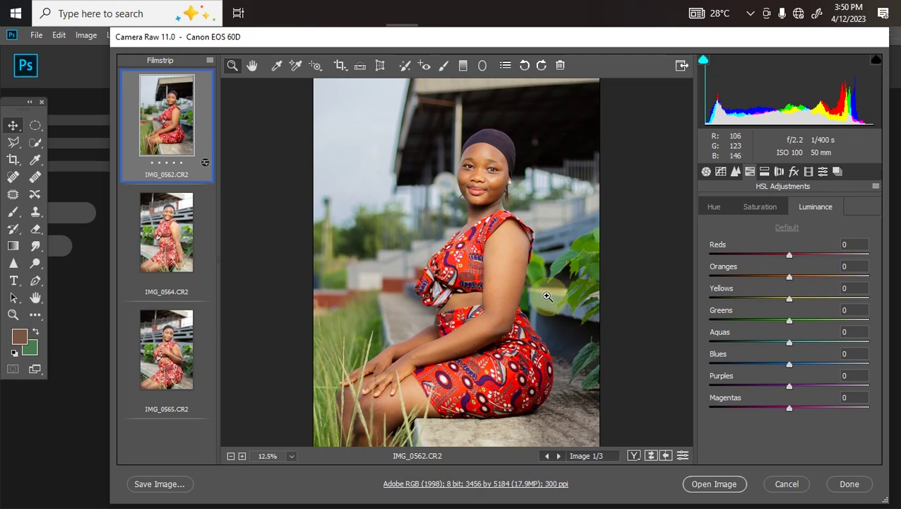
click(789, 345)
drag(740, 353, 754, 368)
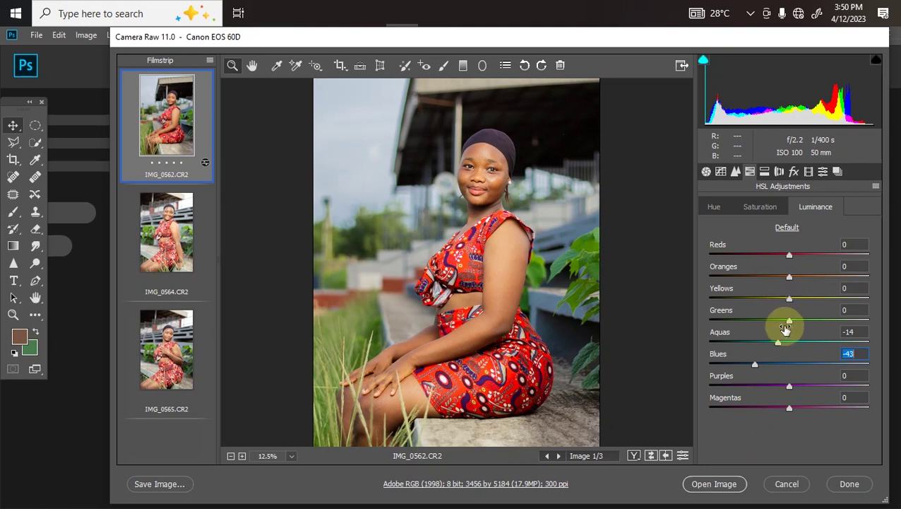
drag(787, 322, 760, 328)
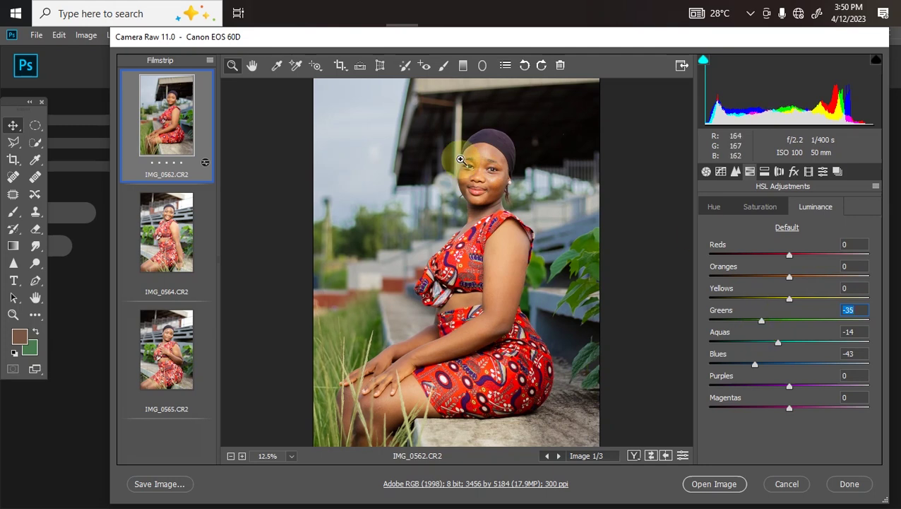
drag(789, 276, 745, 281)
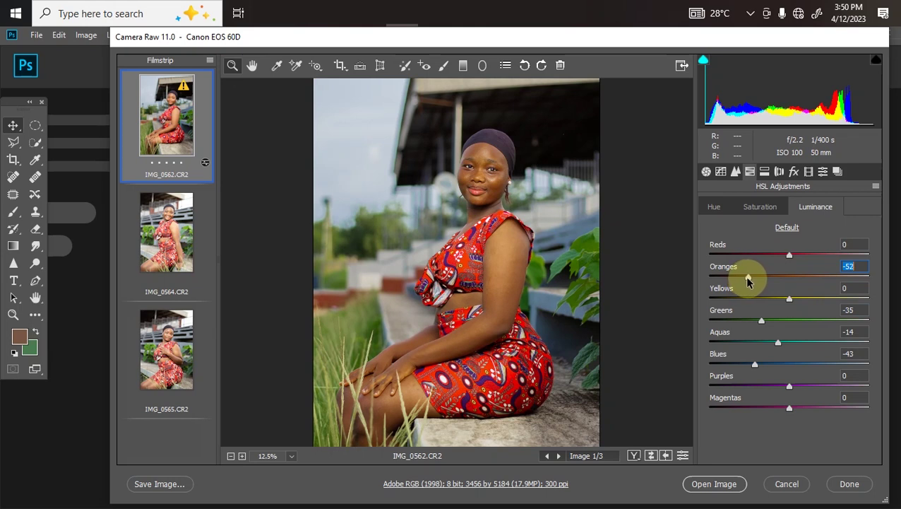
drag(749, 277, 788, 281)
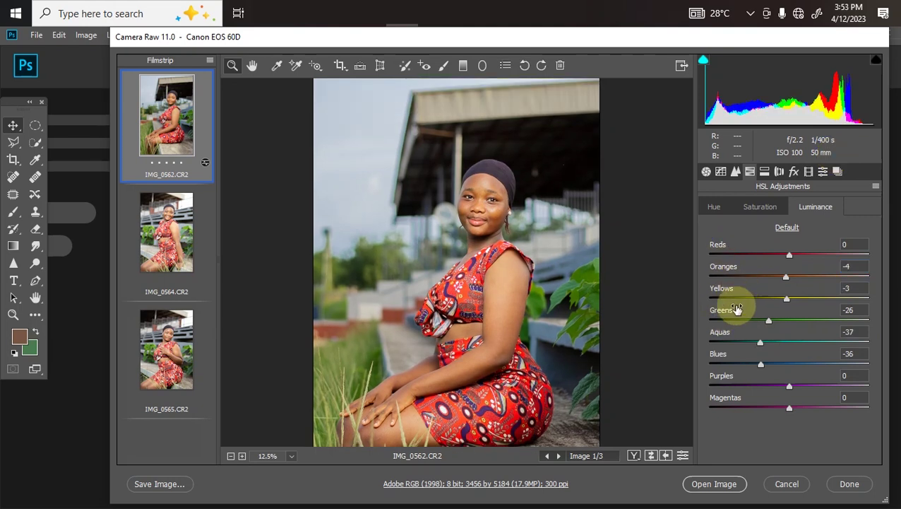
Compare the photo with and without the luminance adjustments and check the whole picture at a smaller size.
key(p)
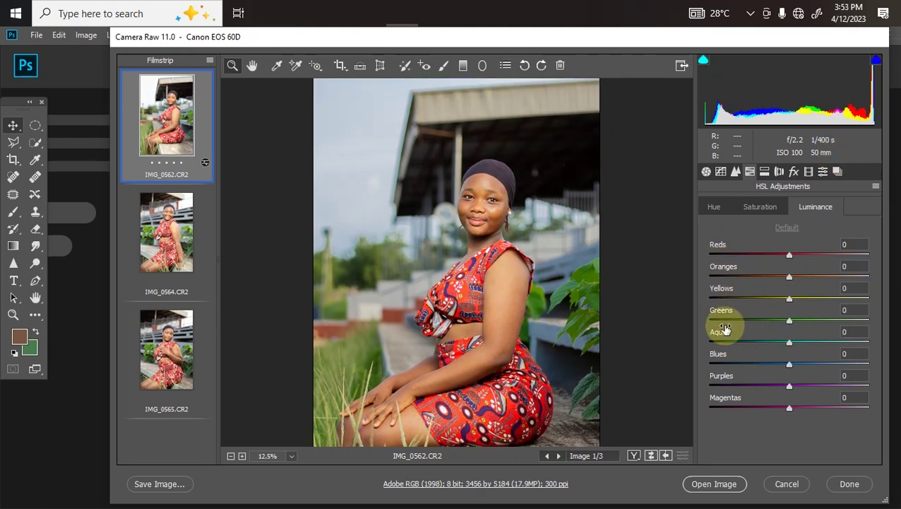
key(p)
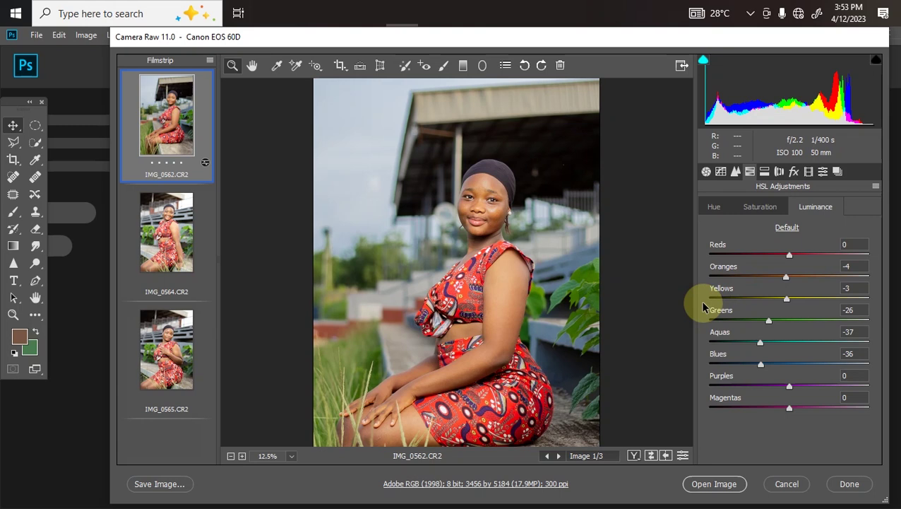
key(p)
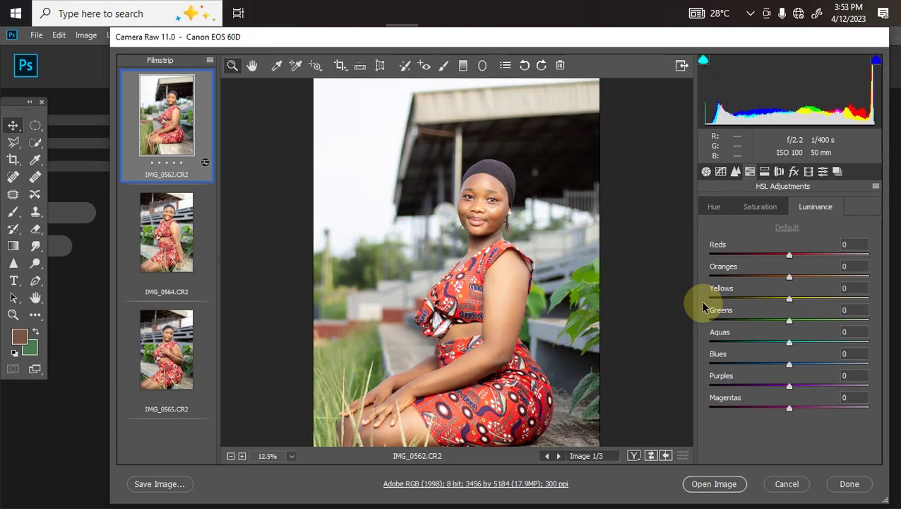
key(p)
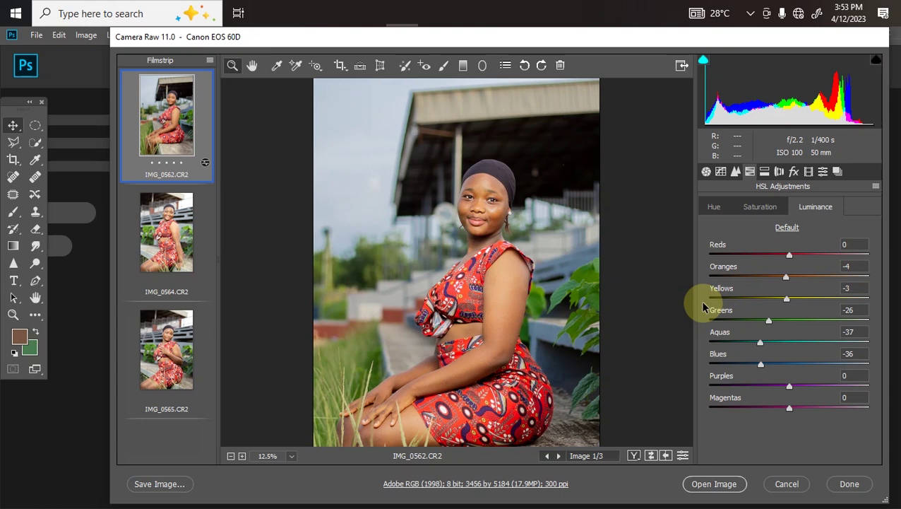
key(ctrl+minus)
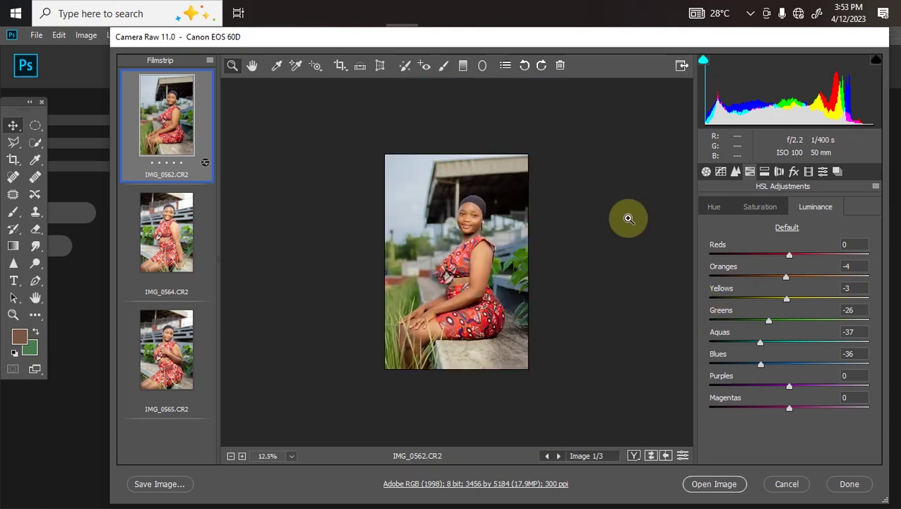
click(585, 152)
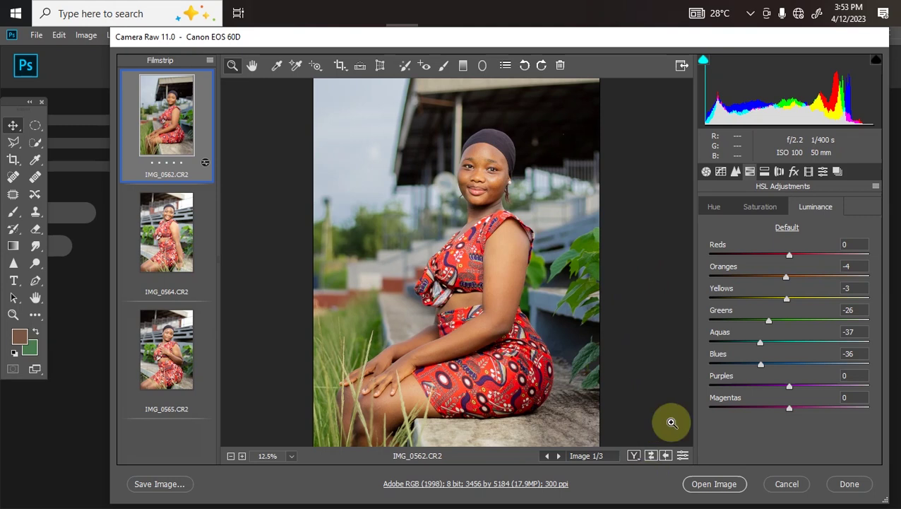
Set the HSL hue of Greens to -24 and Yellows to -33, testing Greens at -96 and Yellows at +100 first.
click(711, 208)
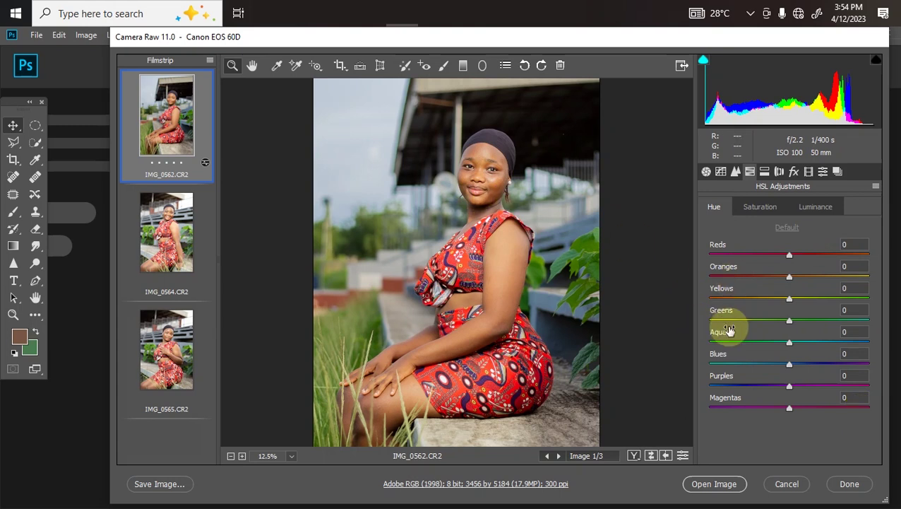
drag(783, 324, 714, 323)
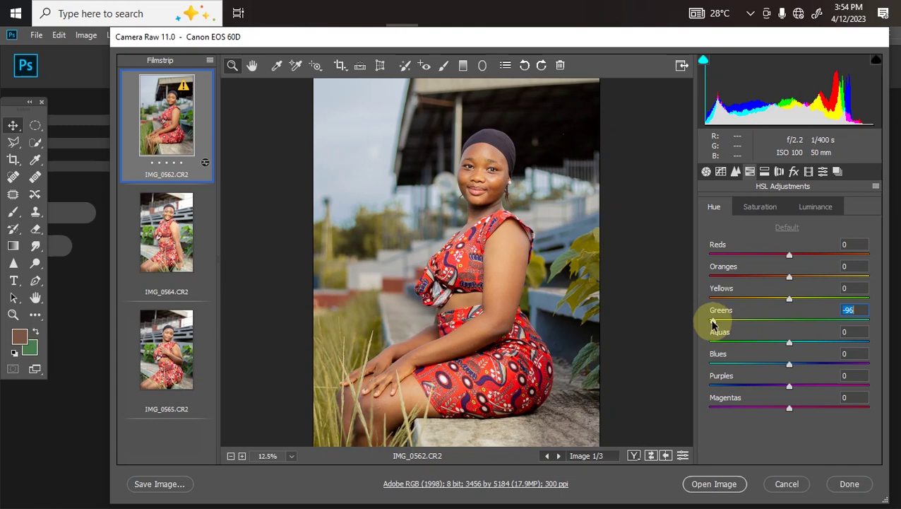
drag(713, 322, 770, 321)
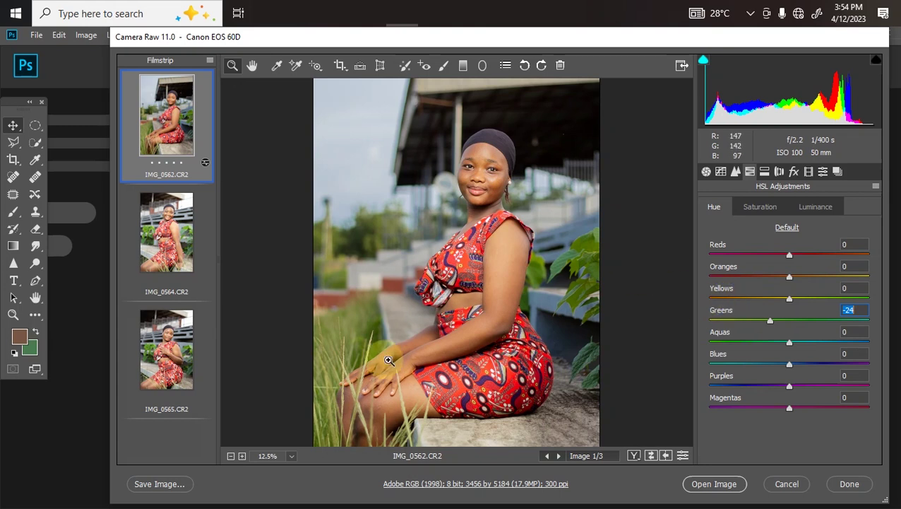
drag(787, 298, 870, 310)
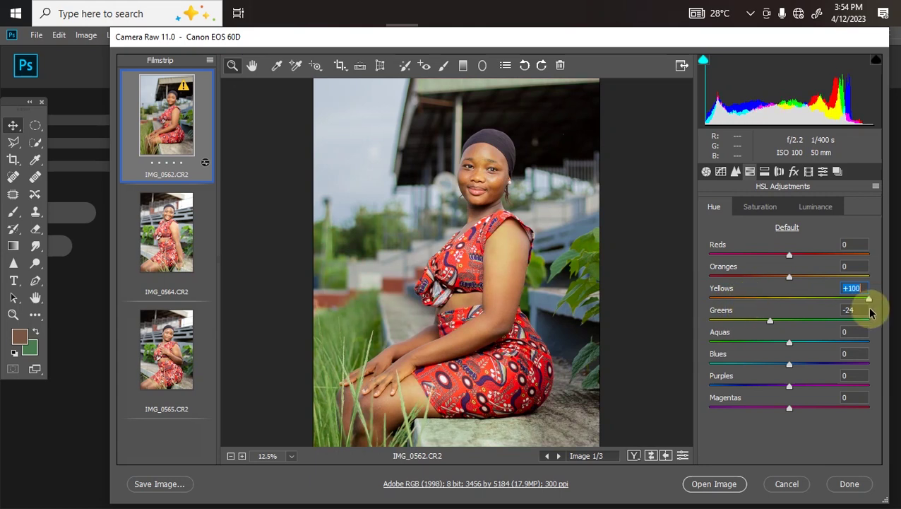
drag(869, 313, 763, 311)
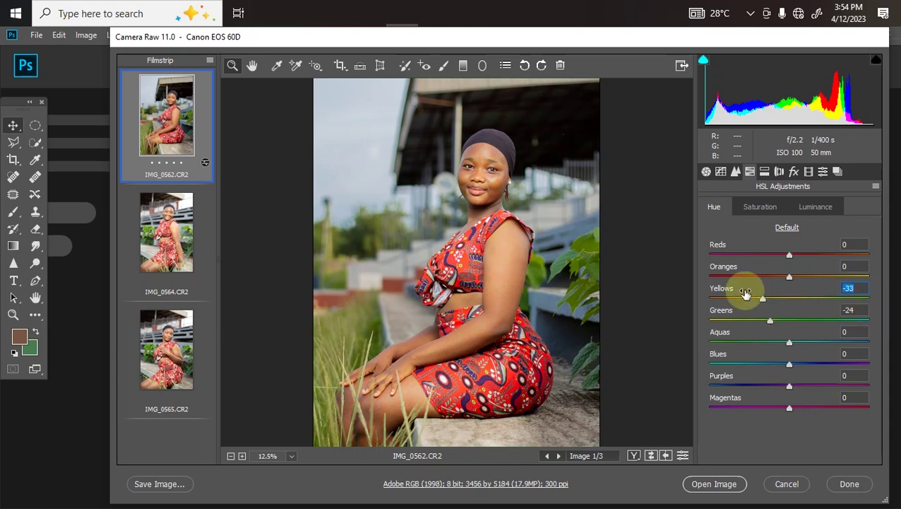
Try the Blues hue in both directions, set it to -58, and compare the photo with and without the edits.
click(789, 364)
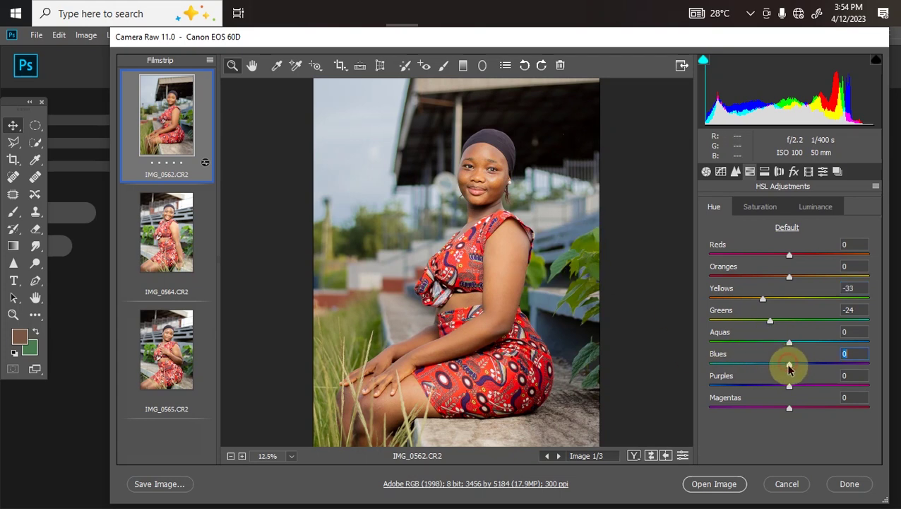
drag(791, 366, 846, 376)
scroll(851, 373, down, 15)
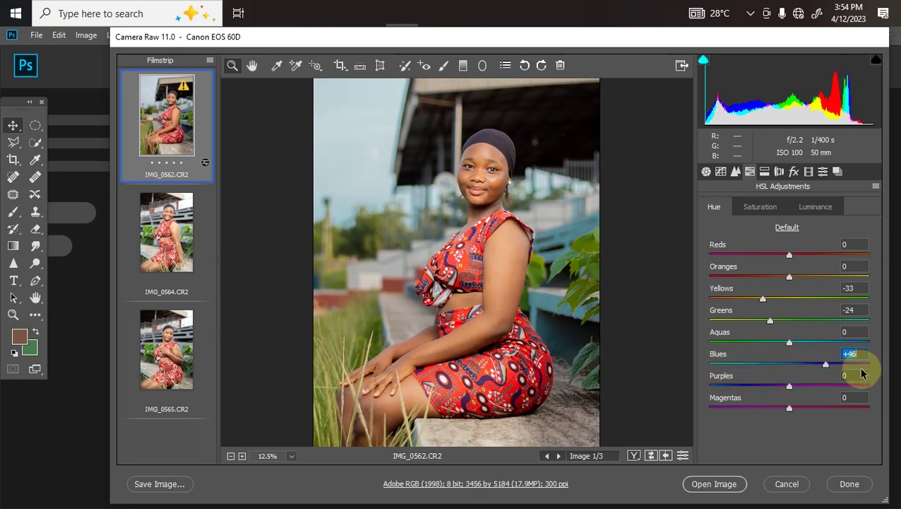
scroll(834, 376, down, 14)
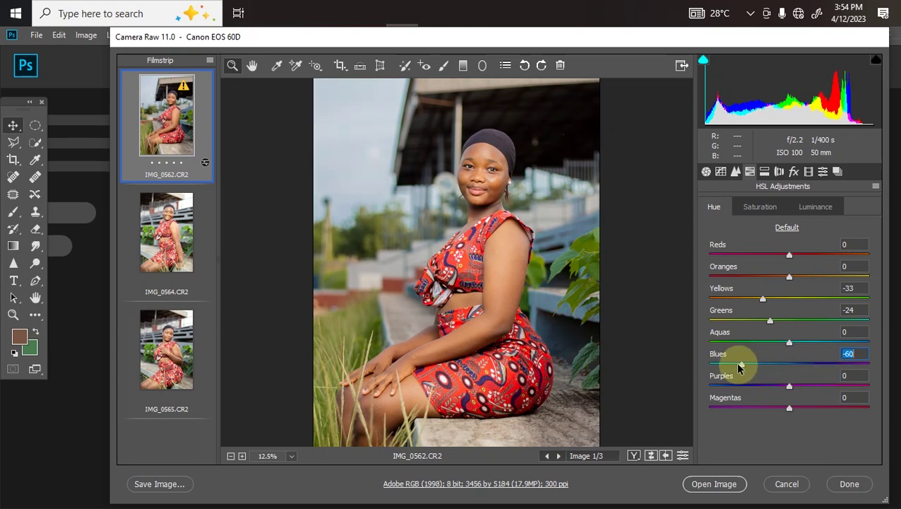
scroll(738, 366, up, 2)
mouse_move(754, 361)
mouse_down()
mouse_move(738, 355)
mouse_move(717, 366)
mouse_move(870, 362)
mouse_move(722, 359)
mouse_move(756, 366)
mouse_move(744, 366)
mouse_up()
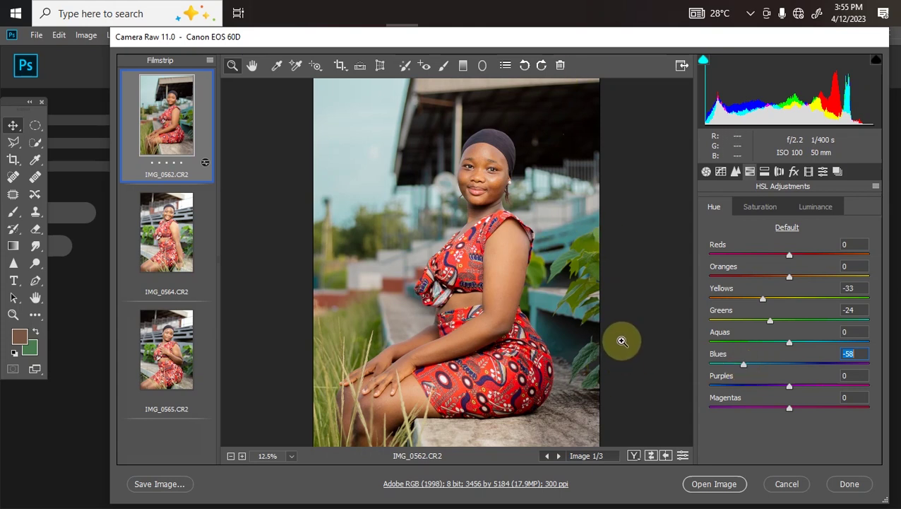
key(p)
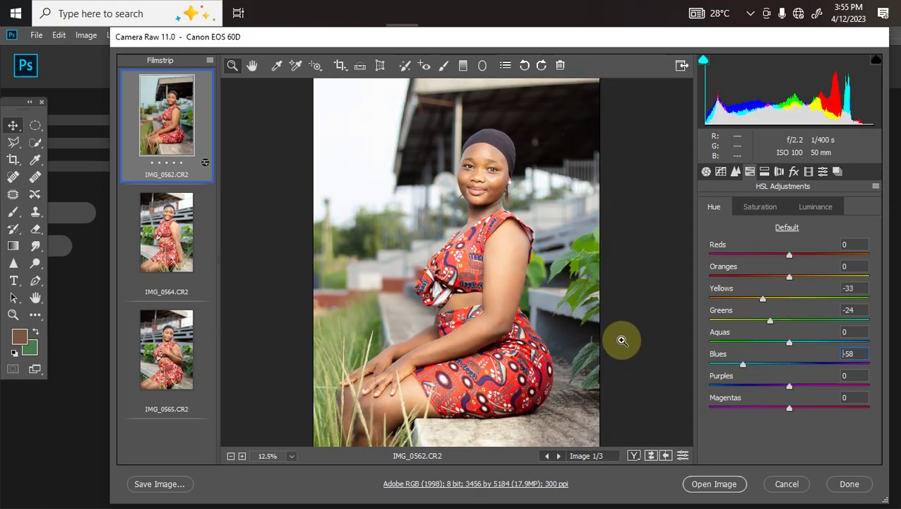
key(p)
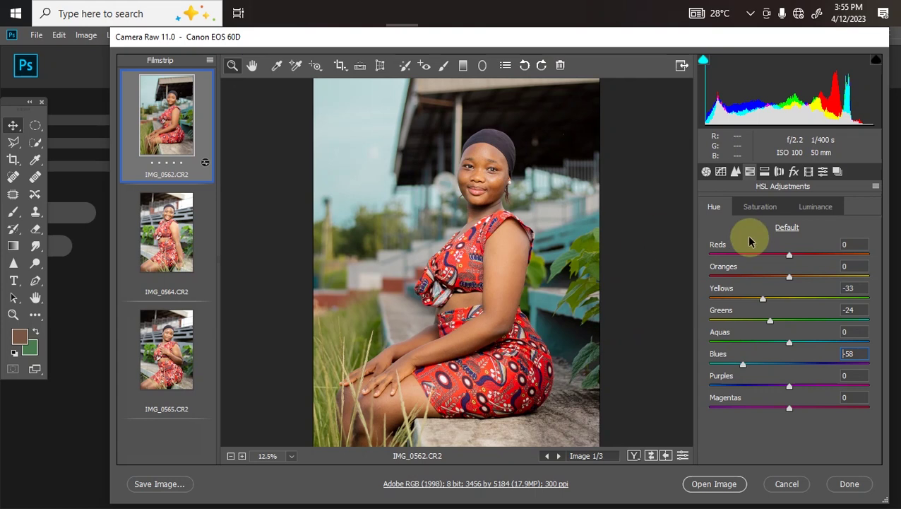
Set the Oranges hue to -5 and the Reds hue to -31, testing Reds at -87 first.
mouse_move(790, 277)
mouse_down()
mouse_move(805, 278)
mouse_move(784, 278)
mouse_up()
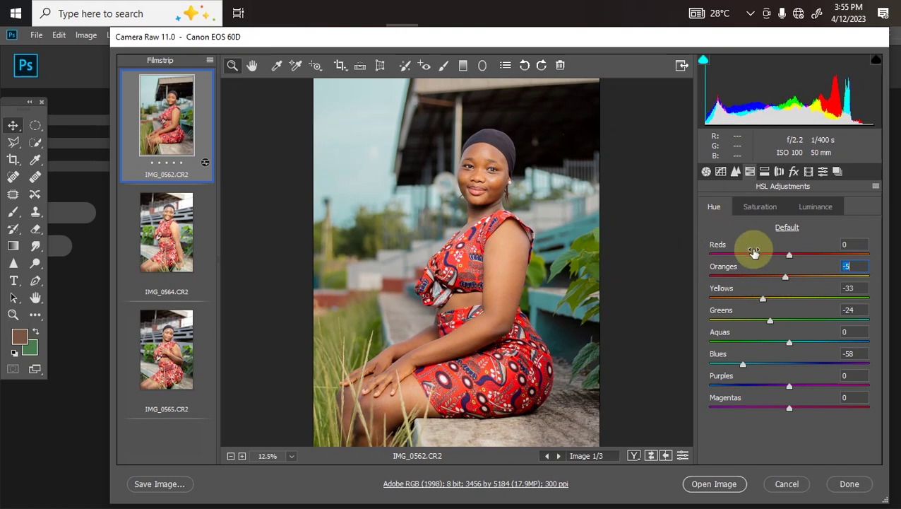
drag(786, 255, 718, 258)
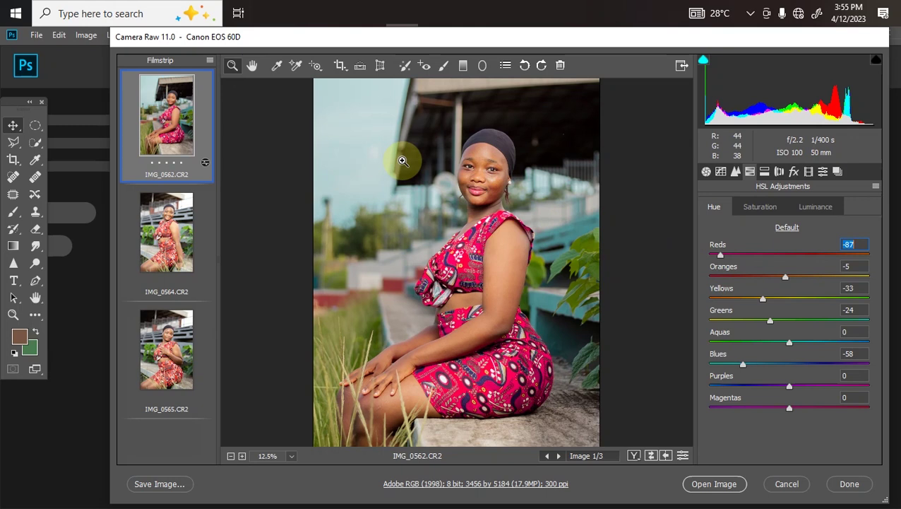
drag(721, 254, 753, 248)
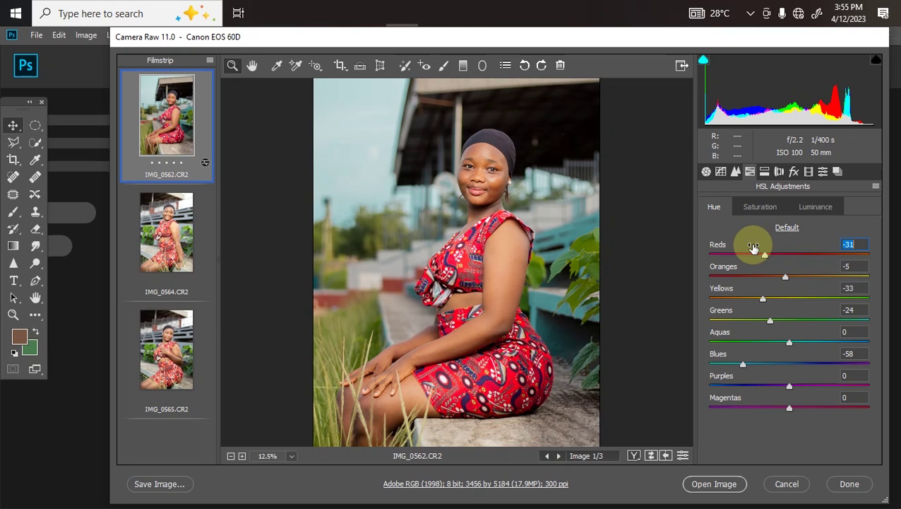
Save all of the photo's Camera Raw settings as an XMP preset named "reflex video".
click(823, 172)
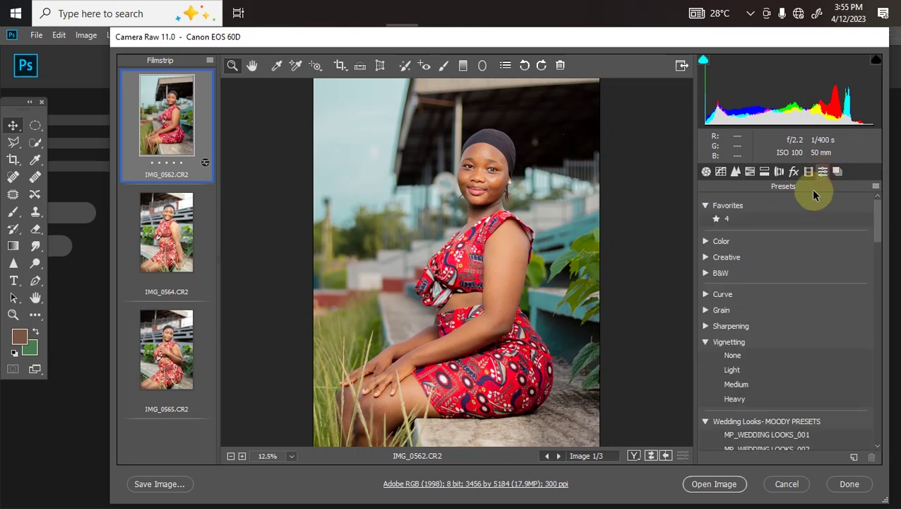
click(875, 188)
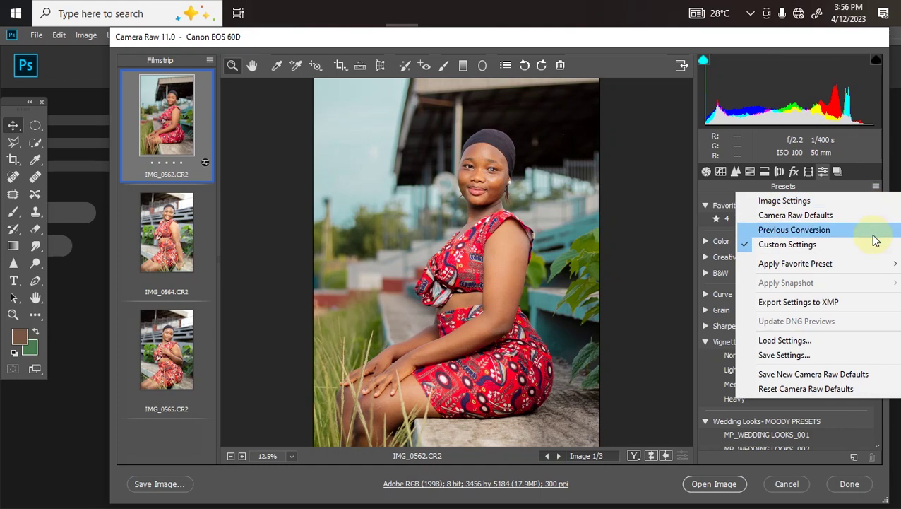
click(779, 358)
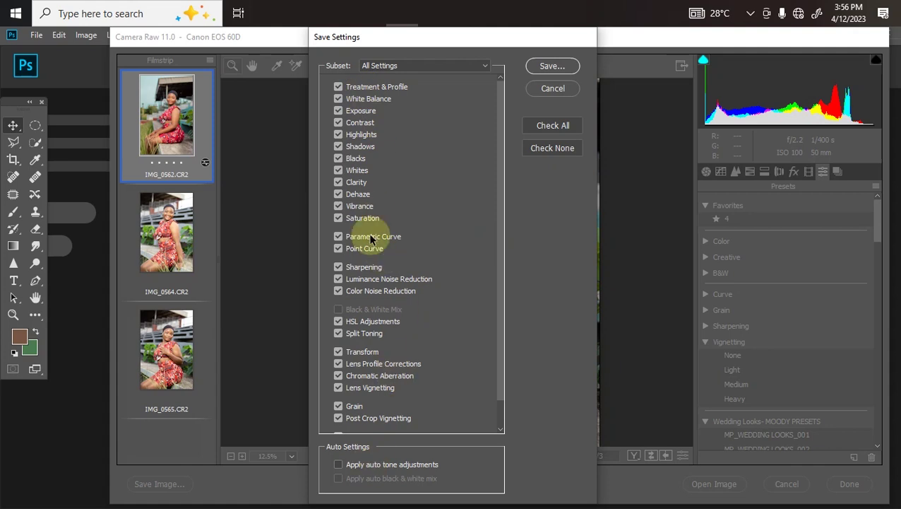
click(545, 65)
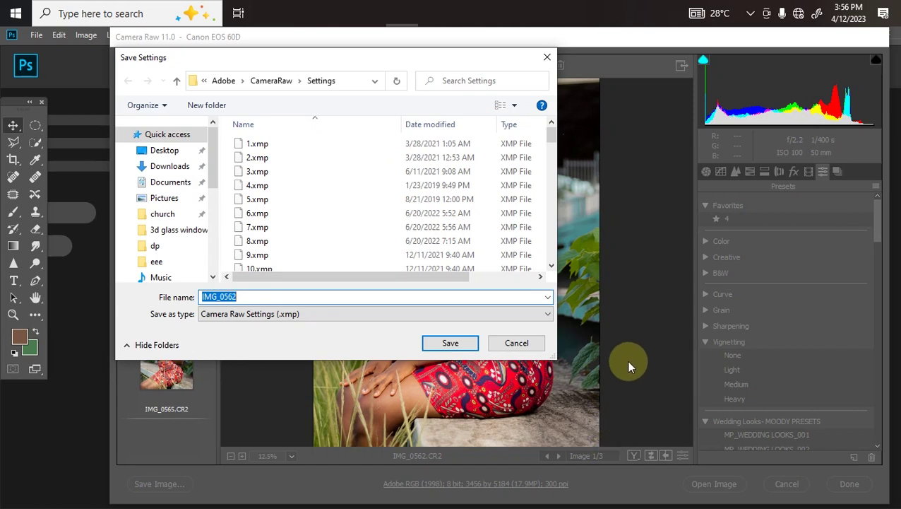
text(ref)
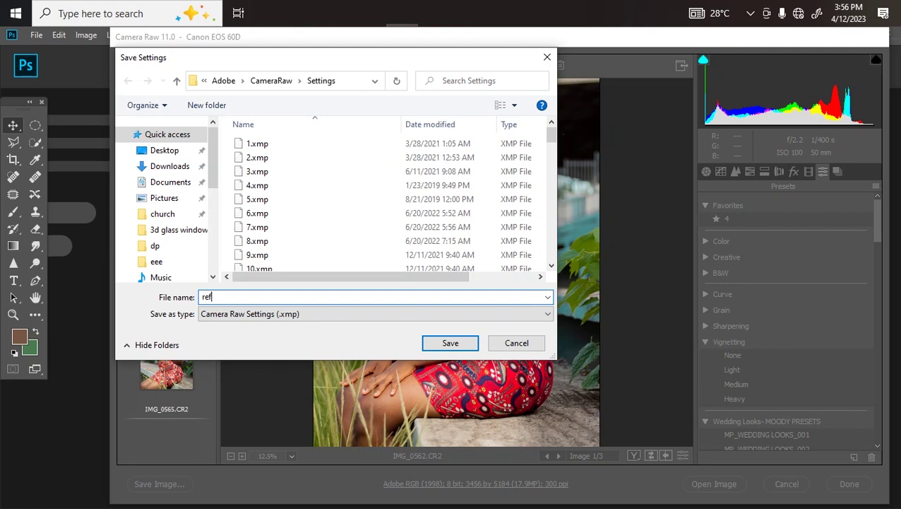
text(lex video)
click(448, 343)
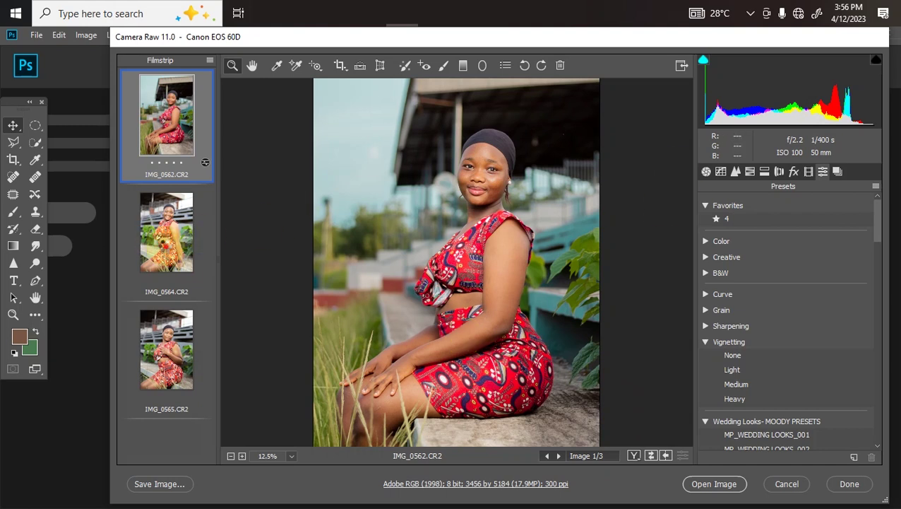
Apply the saved "reflex video" preset to IMG_0564.CR2.
click(191, 236)
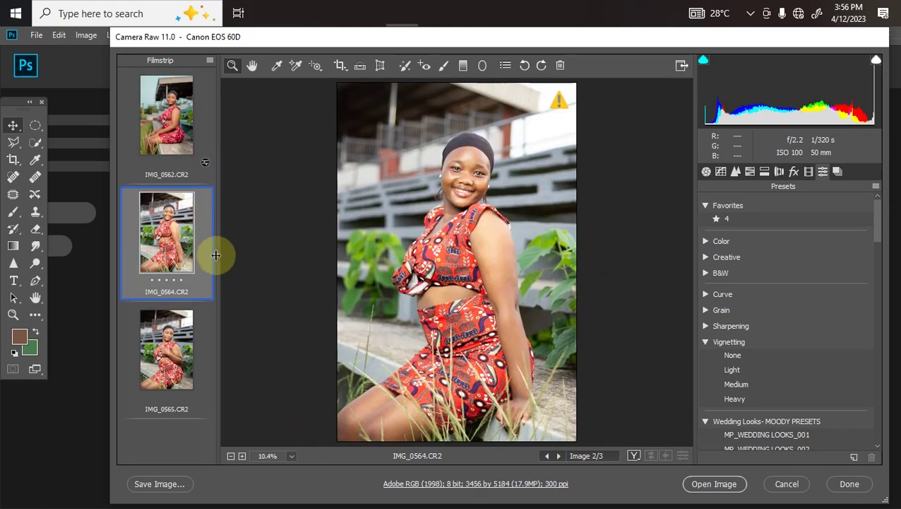
click(879, 225)
drag(880, 232, 869, 454)
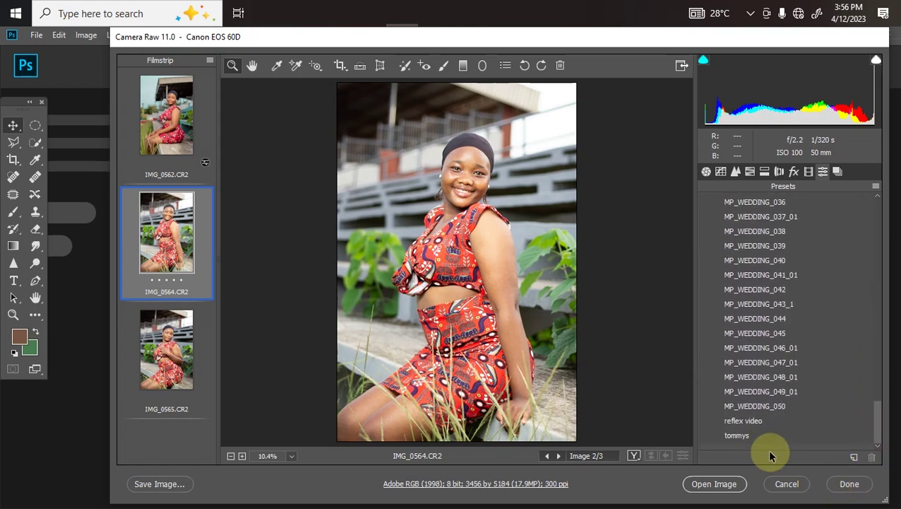
click(751, 423)
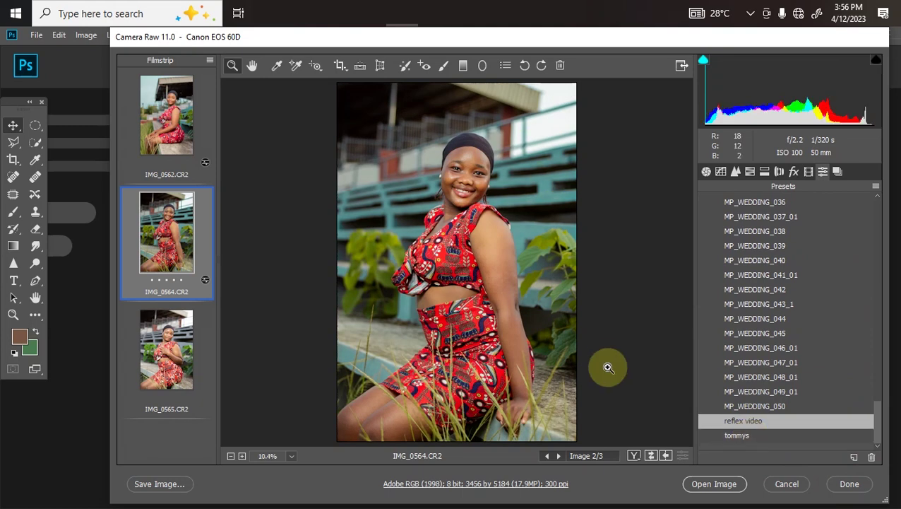
Compare IMG_0564.CR2 without and with the "reflex video" preset, and apply the same preset to IMG_0565.CR2.
key(ctrl+z)
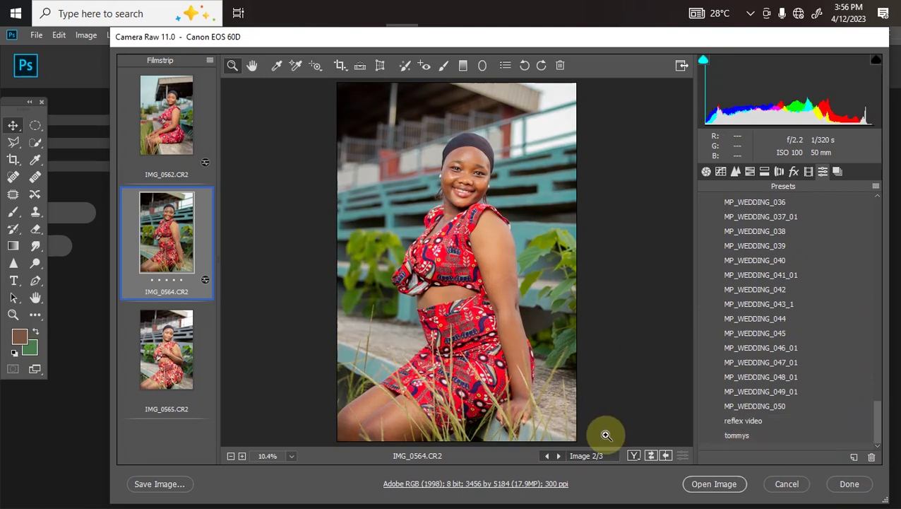
key(ctrl+z)
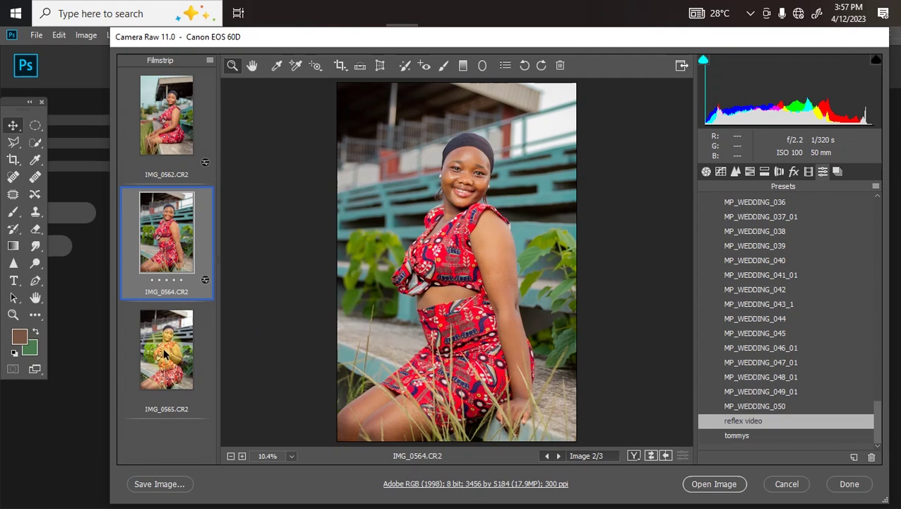
click(180, 383)
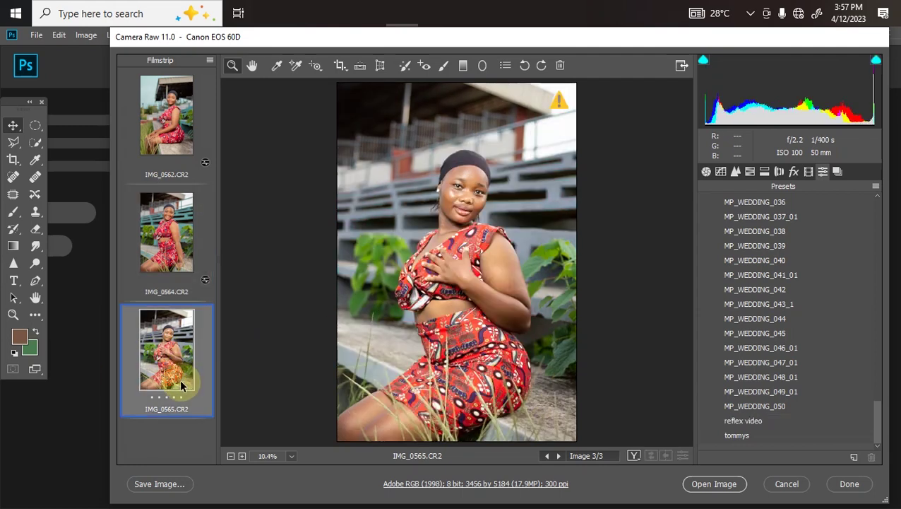
click(743, 436)
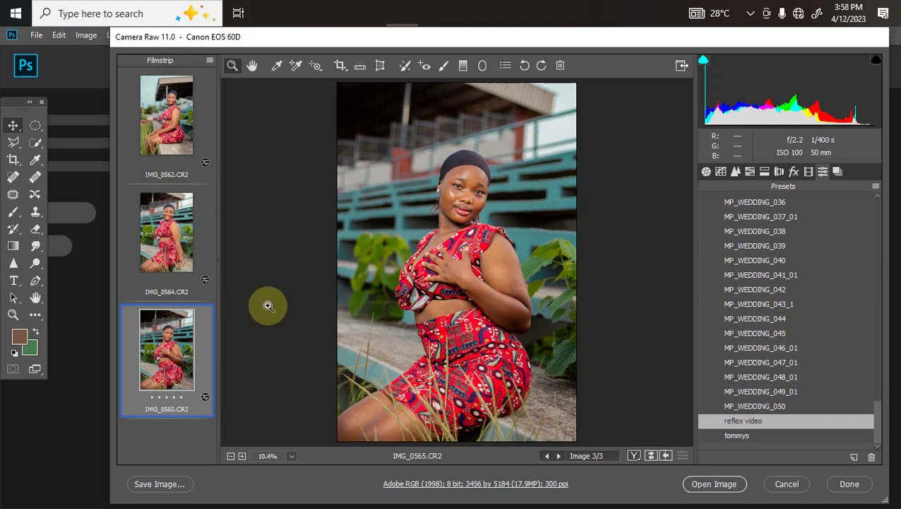
Select all three graded photos in the filmstrip and open them as documents in Photoshop.
ctrl+click(176, 242)
ctrl+click(166, 117)
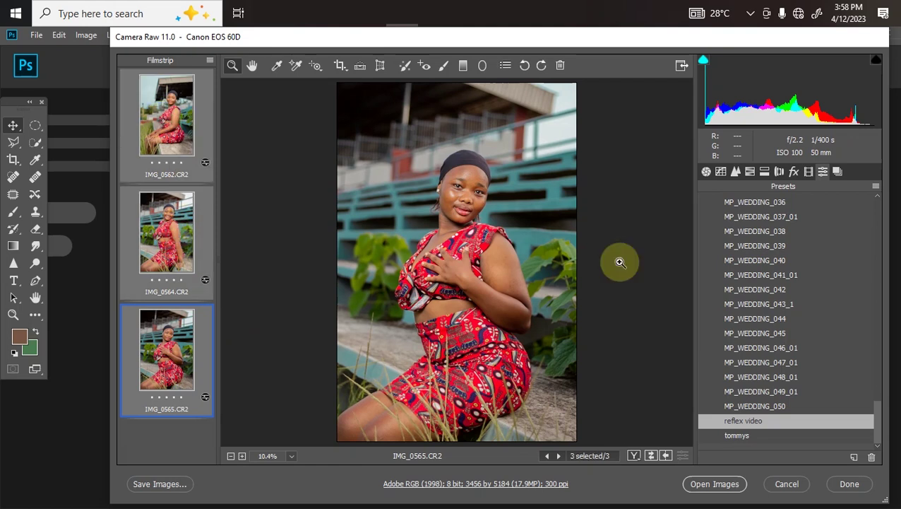
click(706, 486)
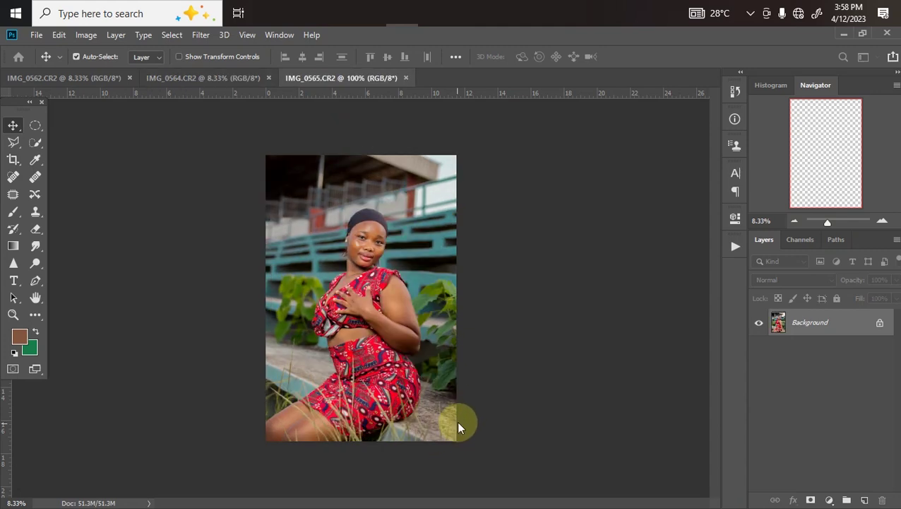
key(ctrl+plus)
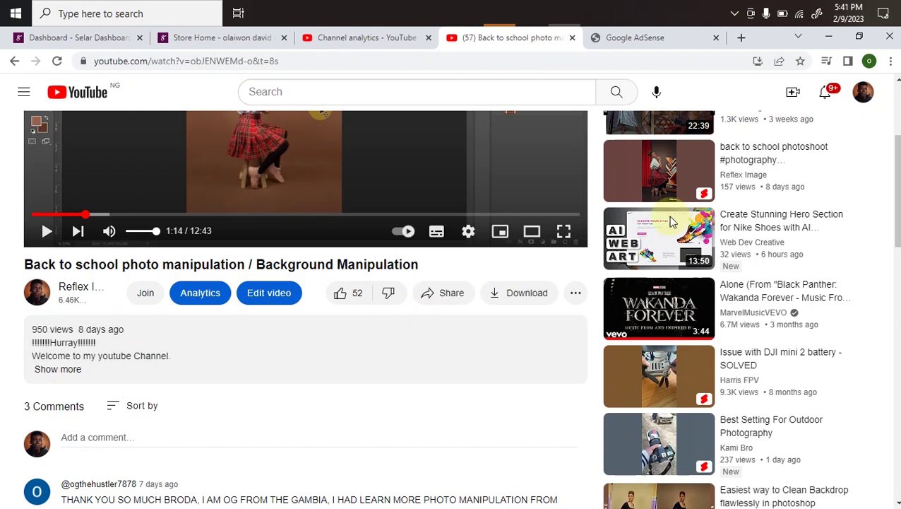
On YouTube, expand the description of the "Back to school photo manipulation / Background Manipulation" video and examine its links.
mouse_move(897, 201)
mouse_down()
mouse_move(897, 175)
mouse_move(897, 218)
mouse_up()
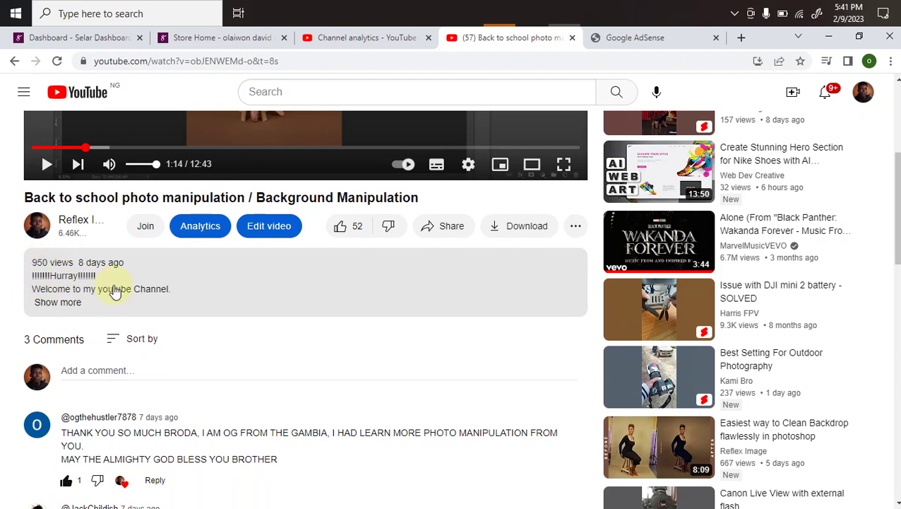
click(58, 306)
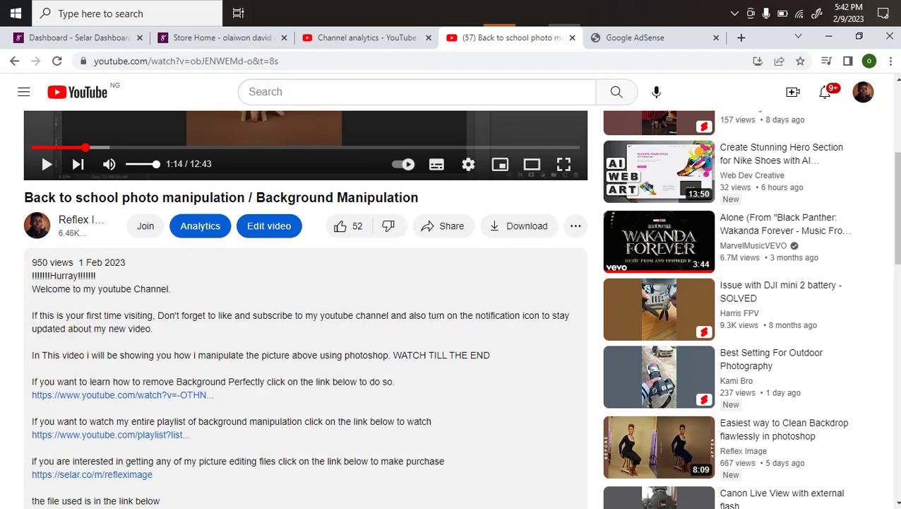
scroll(639, 309, down, 3)
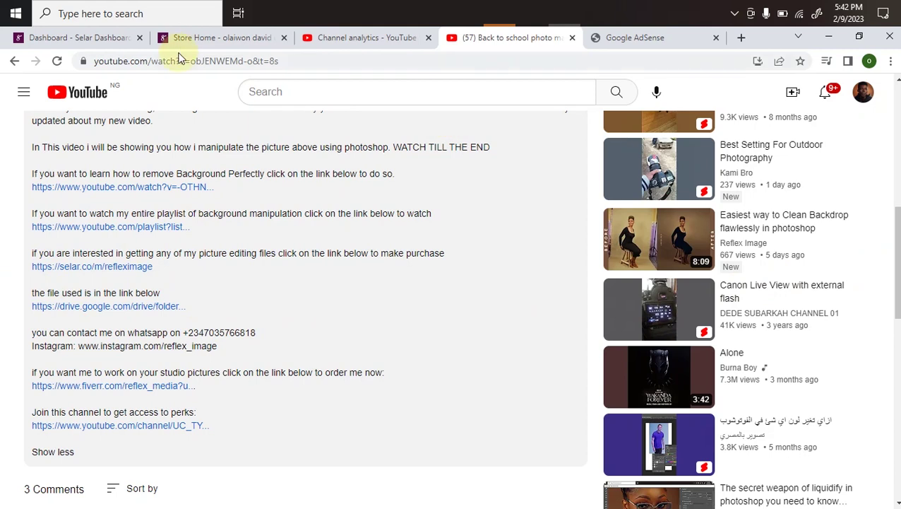
Switch to the Selar store page, examine the editing products and their prices, and show the available store currencies.
click(196, 39)
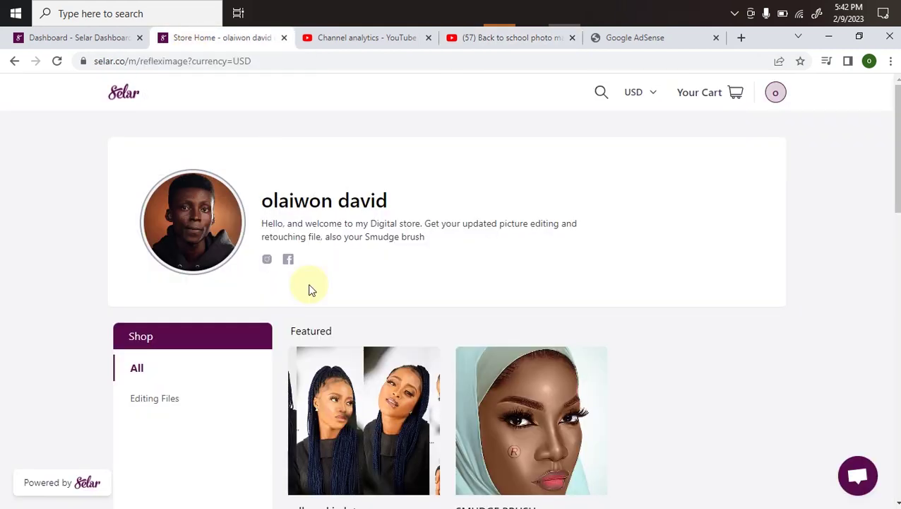
scroll(363, 300, down, 3)
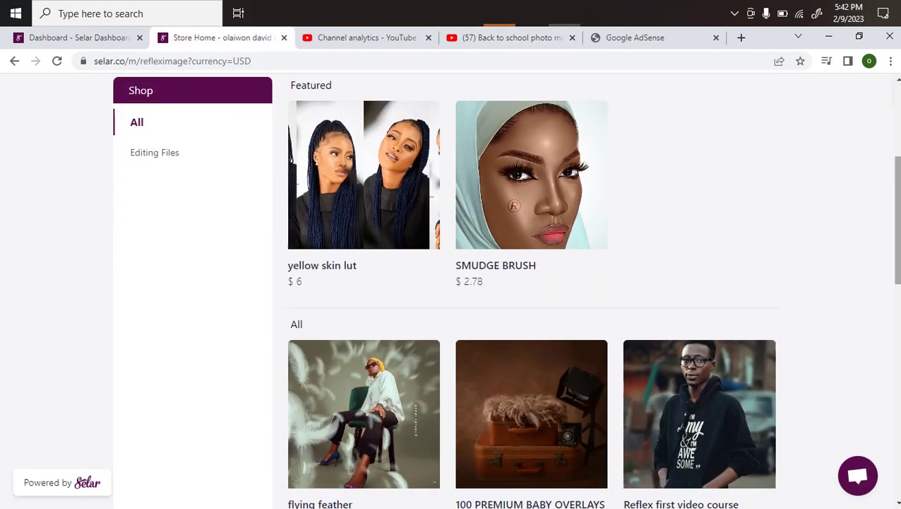
scroll(363, 300, up, 1)
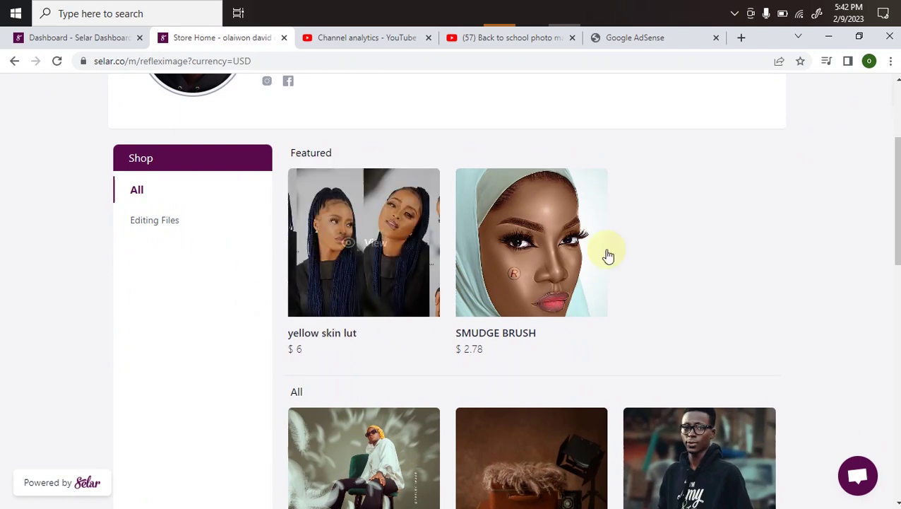
scroll(696, 238, down, 3)
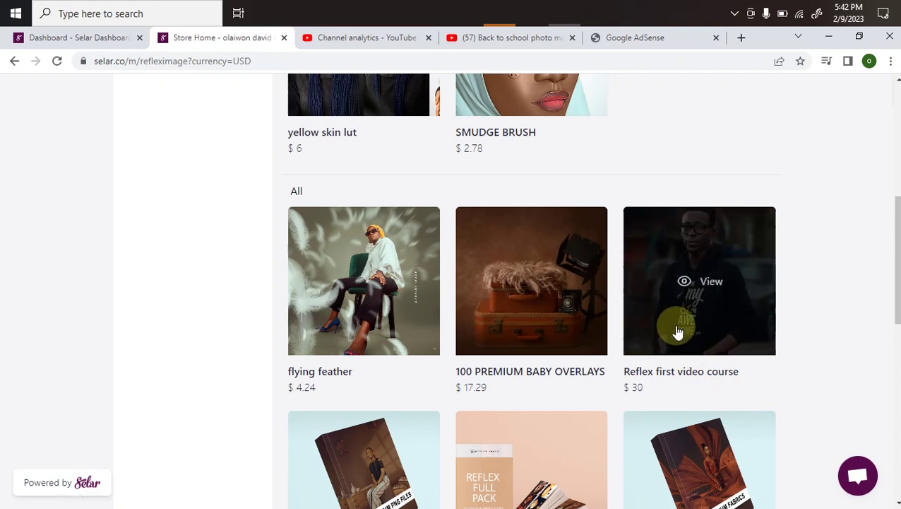
scroll(840, 279, down, 3)
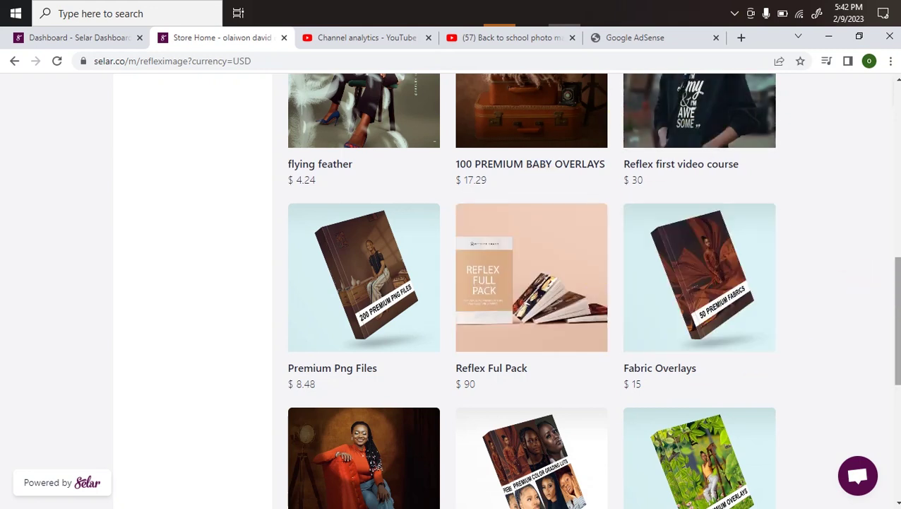
scroll(828, 353, down, 3)
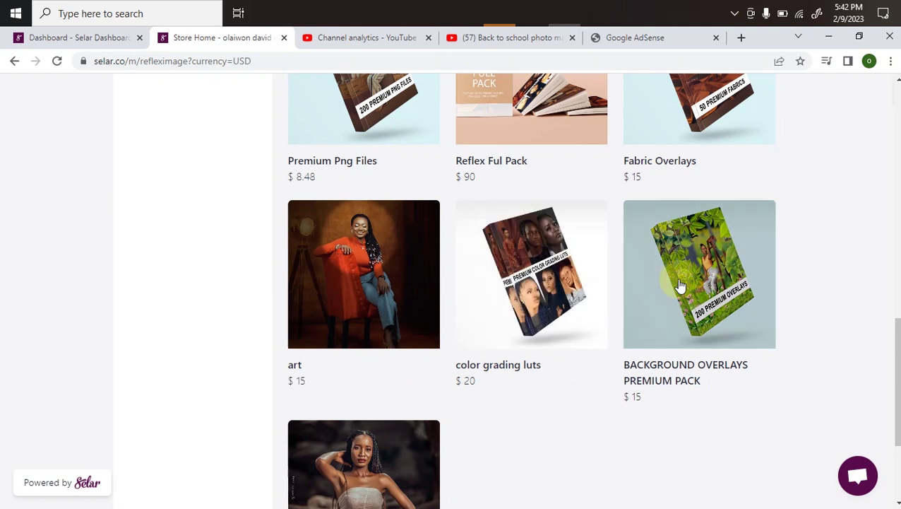
scroll(801, 351, down, 3)
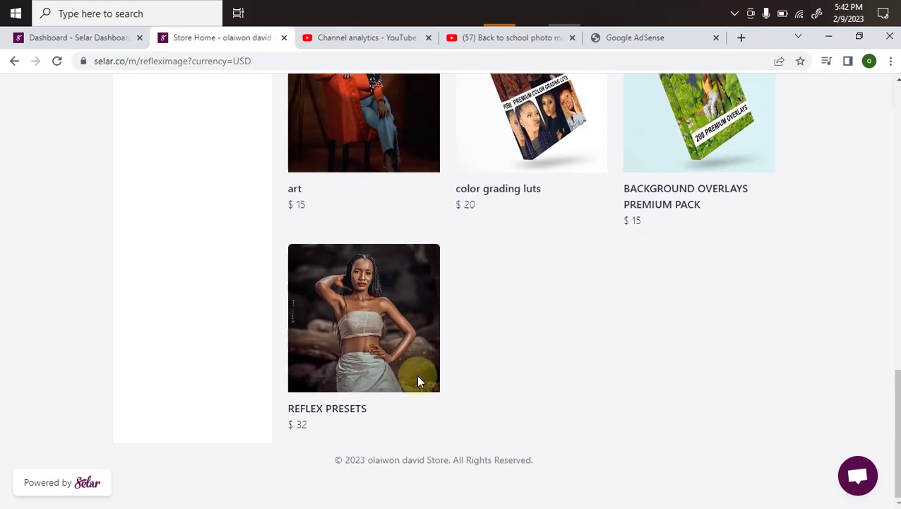
scroll(506, 291, up, 10)
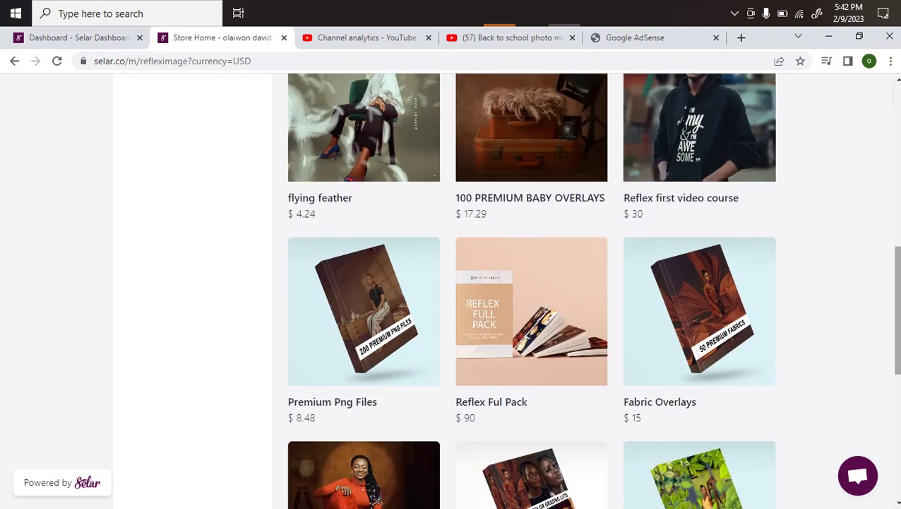
scroll(450, 290, down, 9)
scroll(451, 290, up, 10)
scroll(657, 147, up, 3)
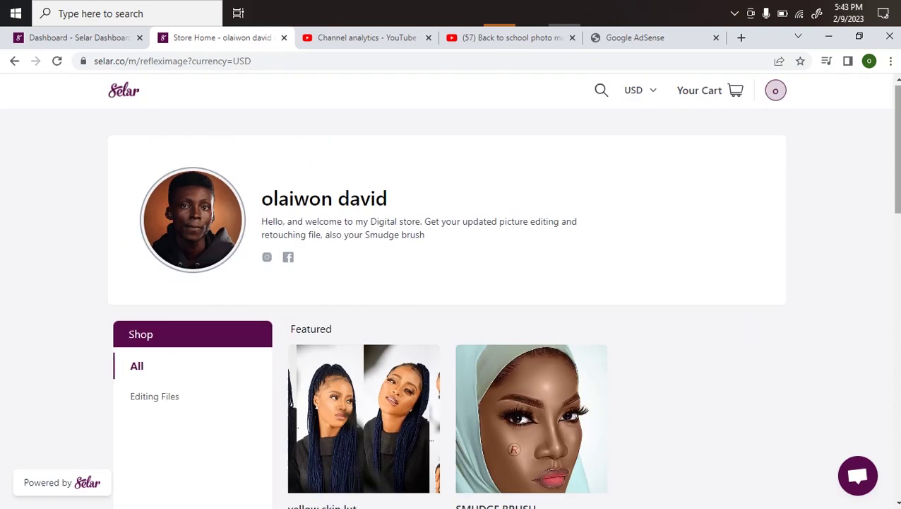
click(633, 106)
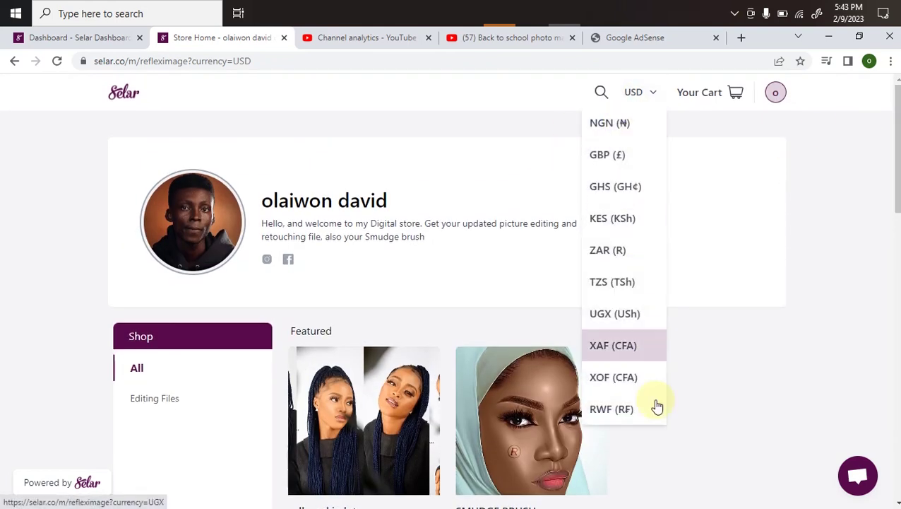